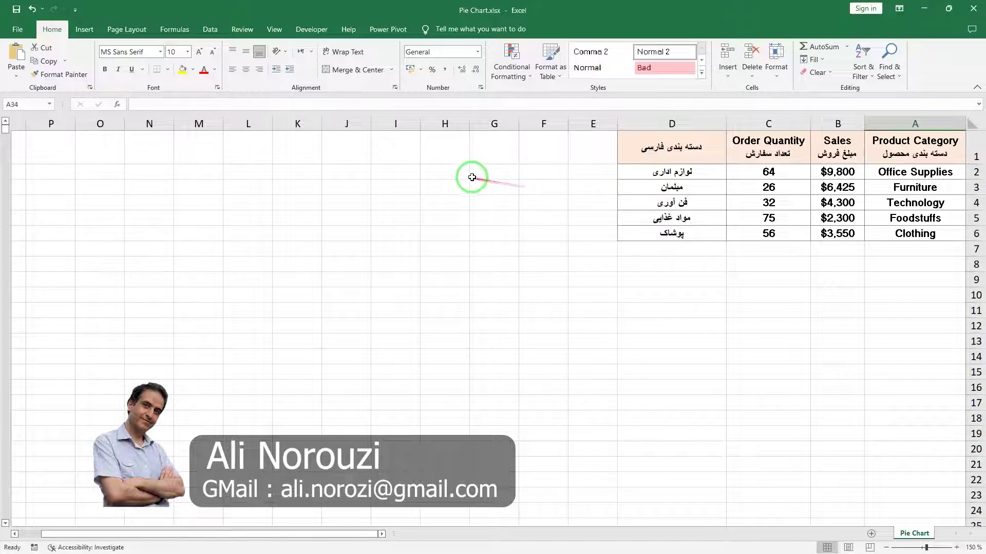
Step: Insert a blank 2-D pie chart and drag it up beside the sales table
left_click(87, 30)
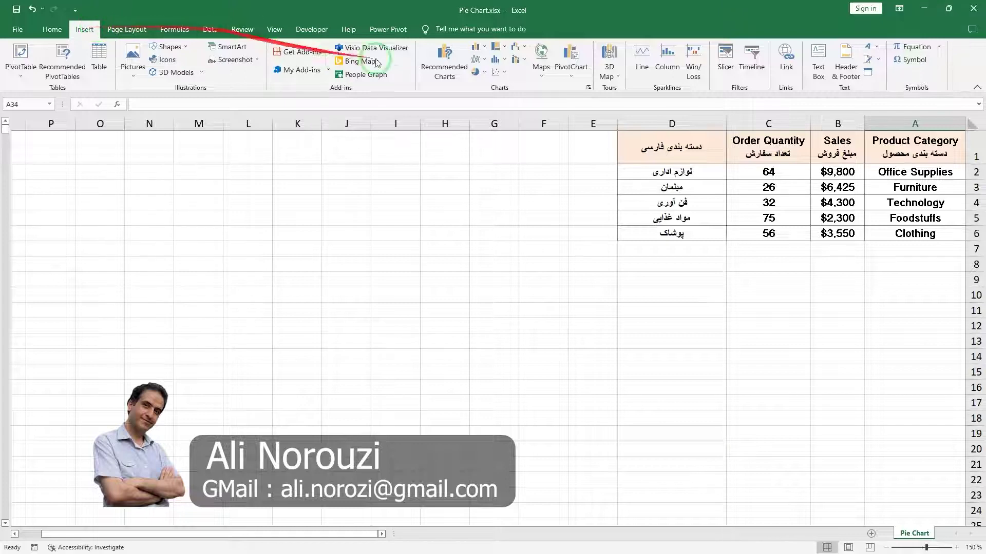
left_click(482, 73)
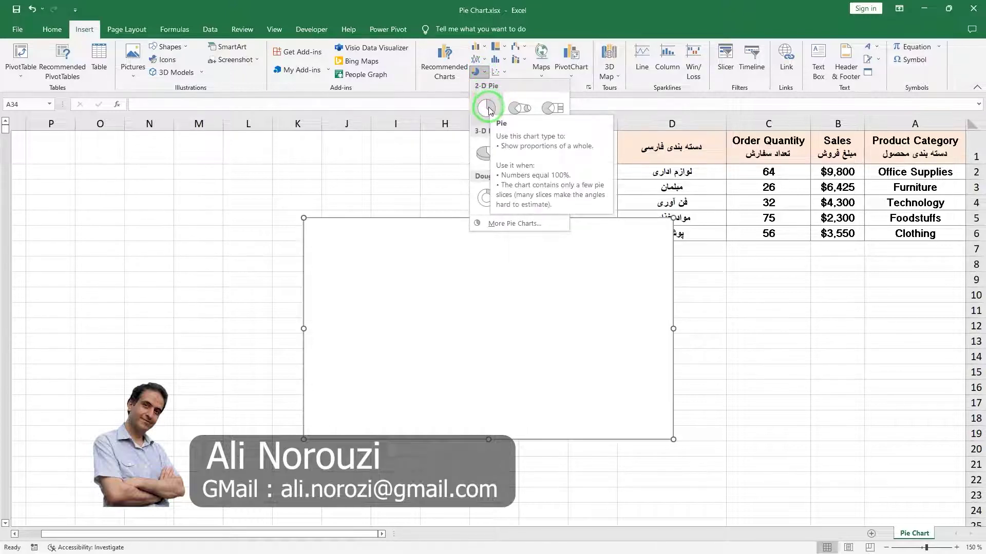
left_click(486, 112)
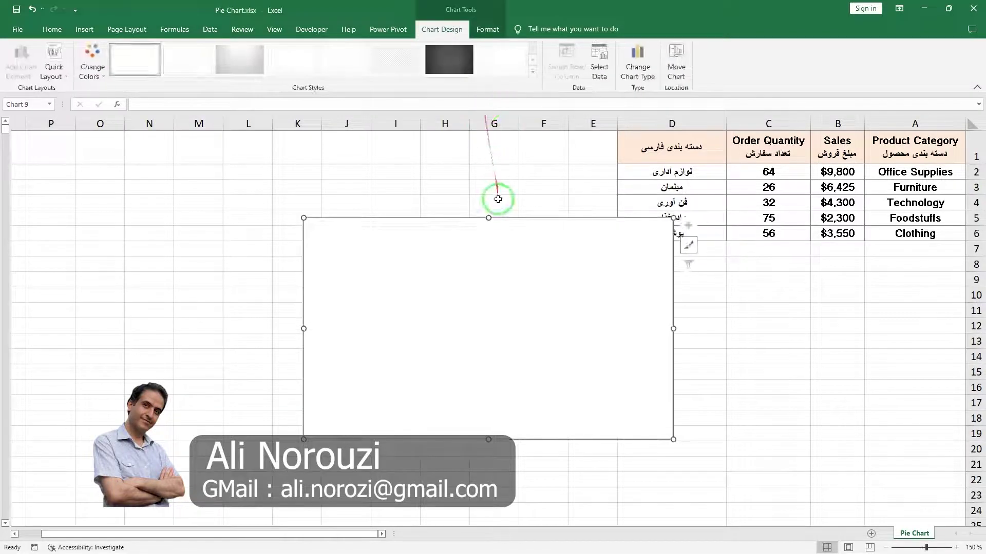
left_click_drag(512, 234, 449, 156)
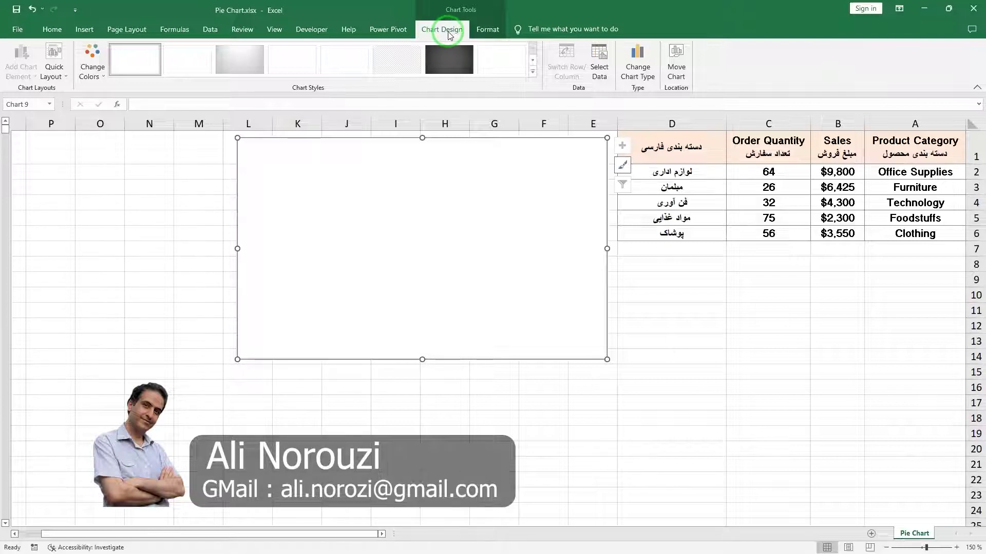
right_click(510, 202)
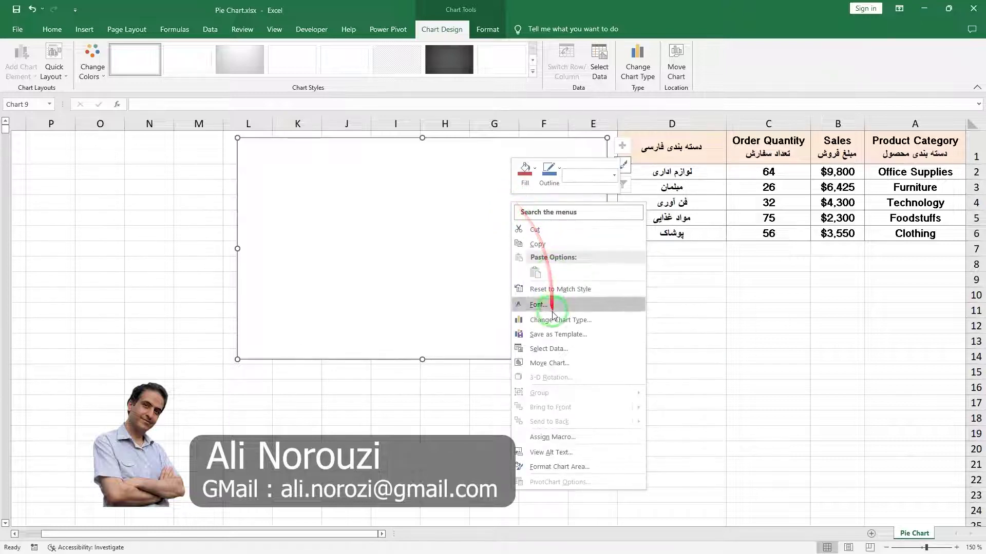
Step: In Select Data, add a new series named from the Sales header in B1
left_click(547, 350)
left_click_drag(331, 194, 449, 154)
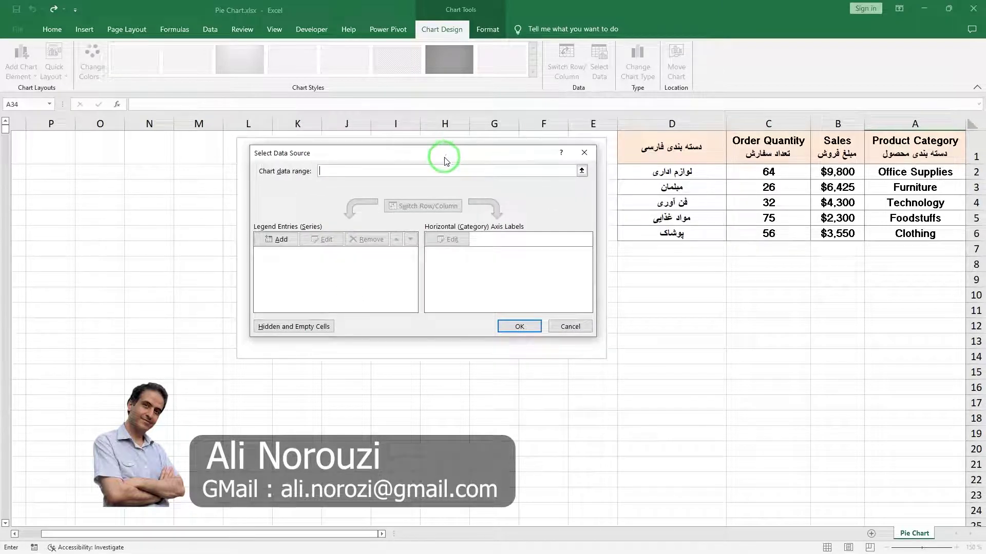
left_click(281, 242)
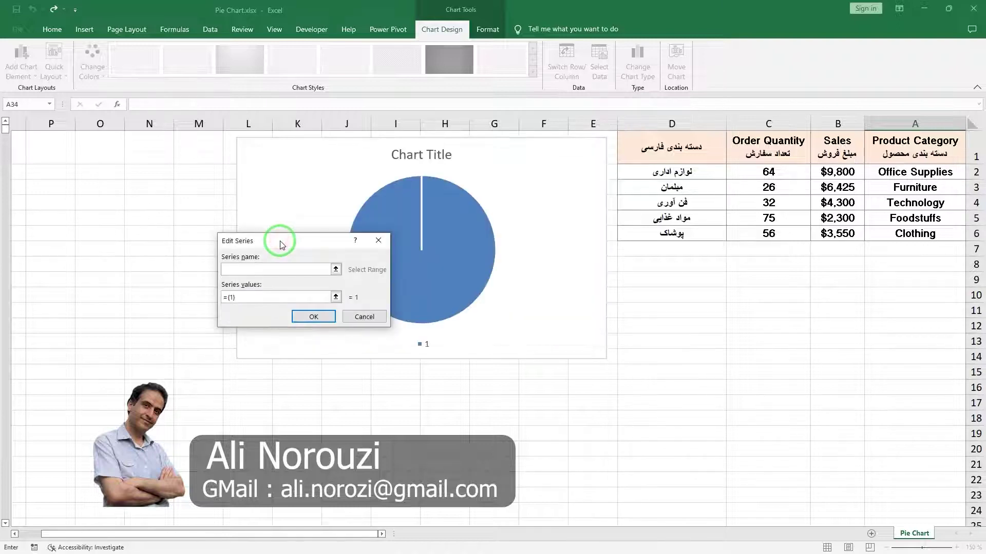
left_click_drag(281, 241, 334, 174)
left_click(294, 203)
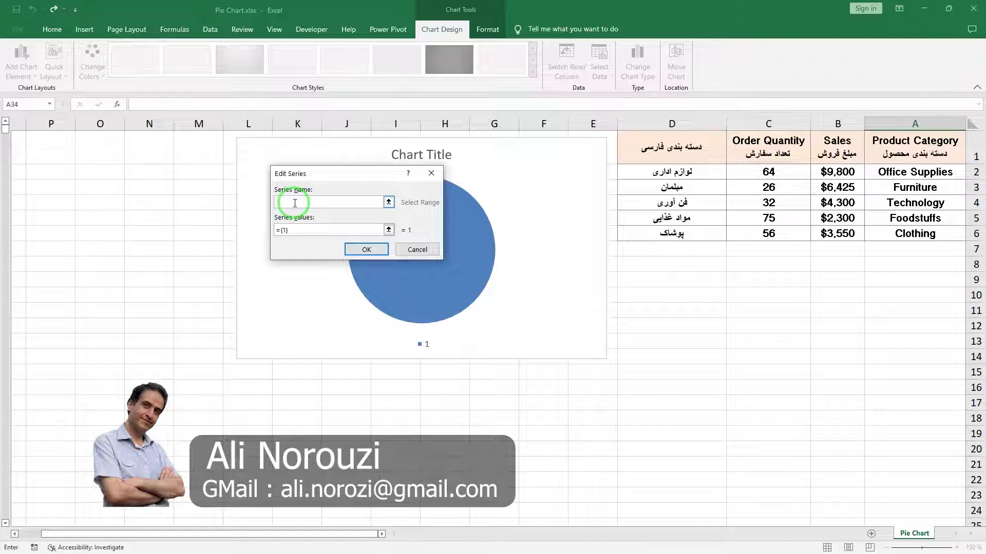
left_click(291, 203)
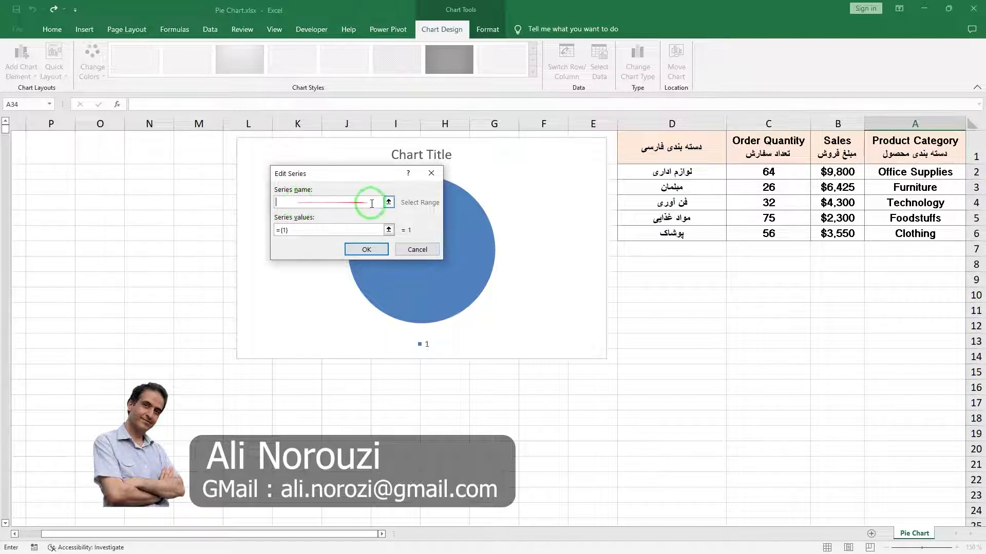
left_click(388, 203)
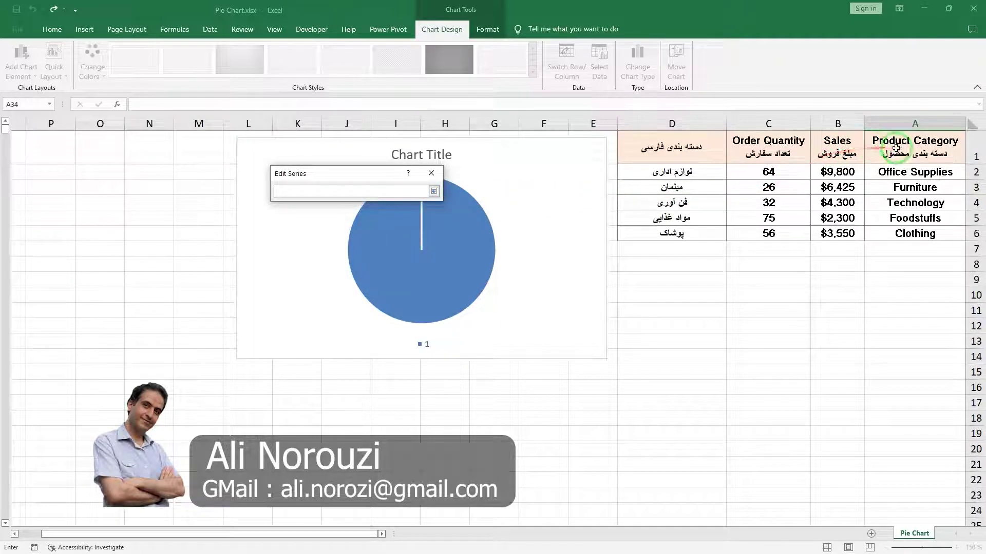
left_click(837, 148)
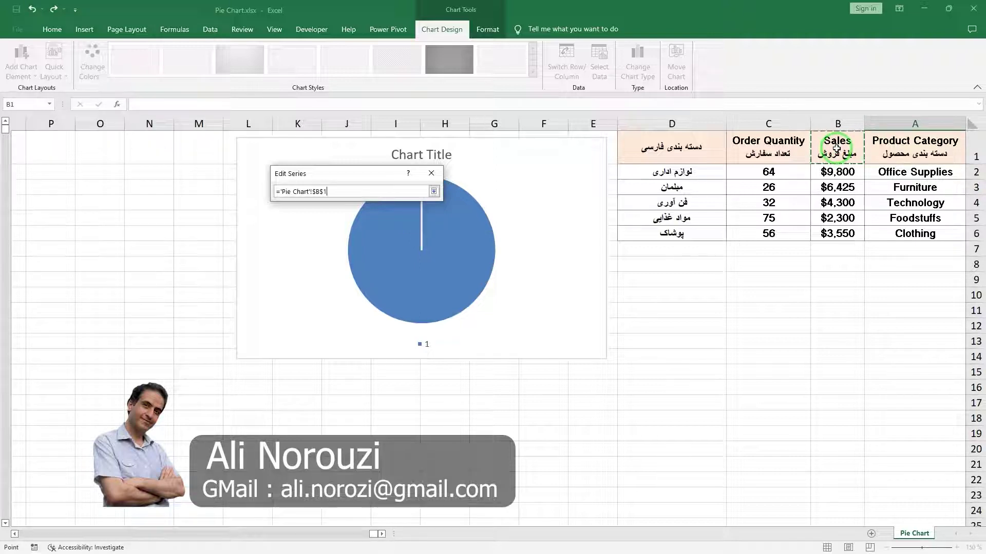
left_click(434, 191)
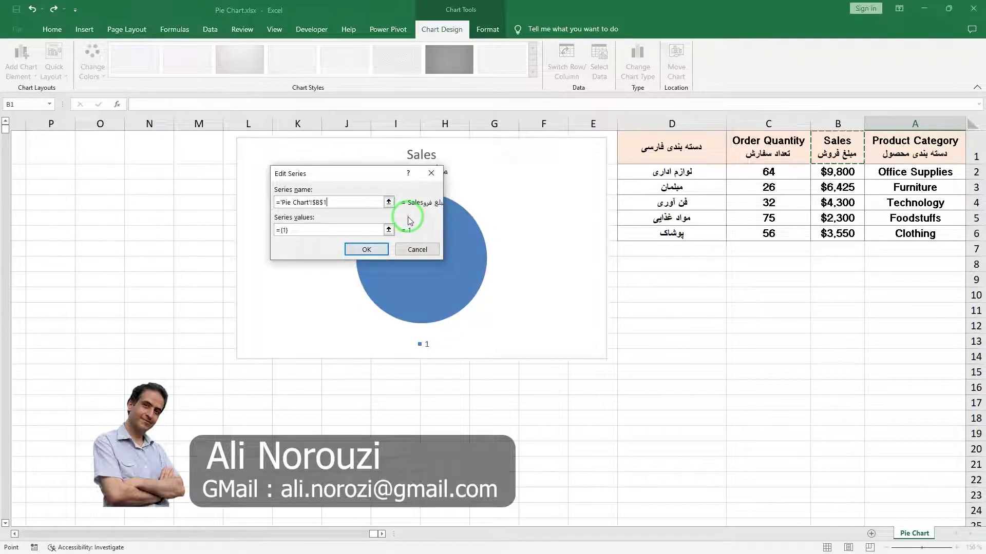
left_click_drag(378, 174, 397, 210)
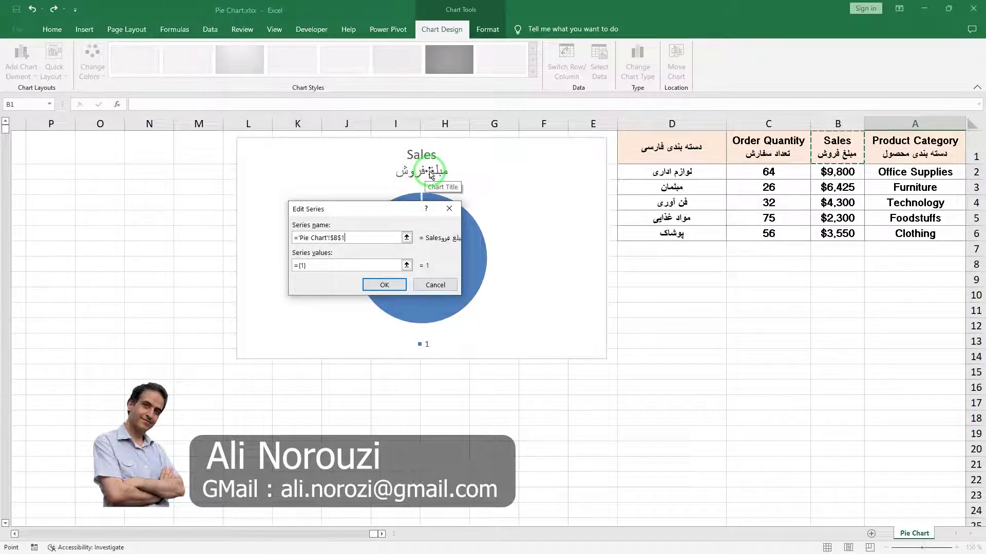
Step: Set the series values to B2:B6 and confirm the new Sales series
left_click(312, 273)
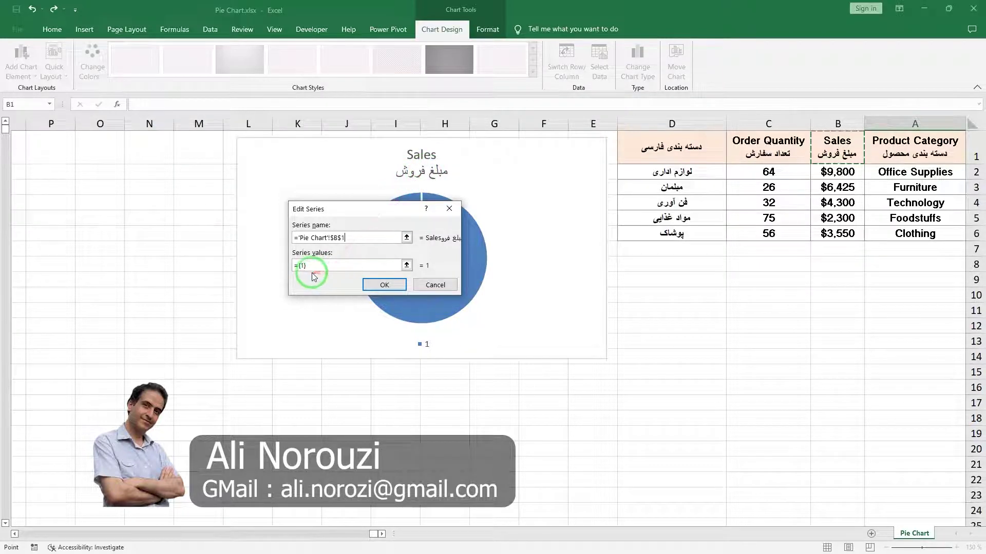
left_click_drag(316, 268, 376, 268)
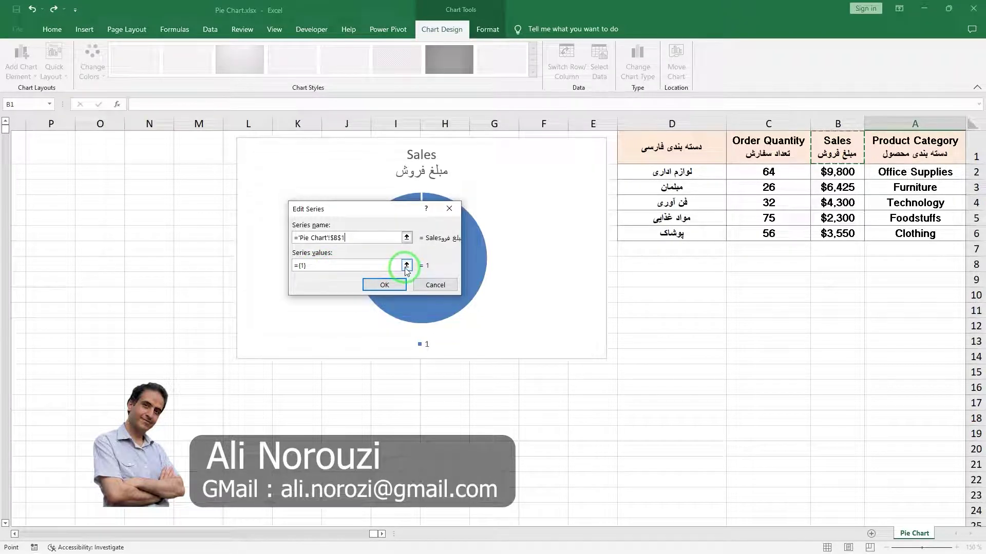
left_click(406, 265)
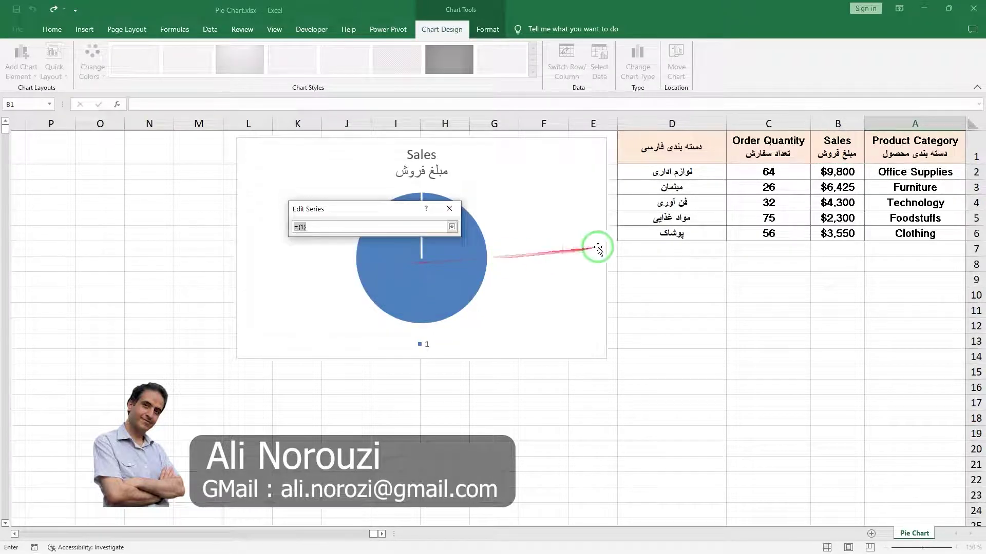
left_click_drag(827, 173, 834, 234)
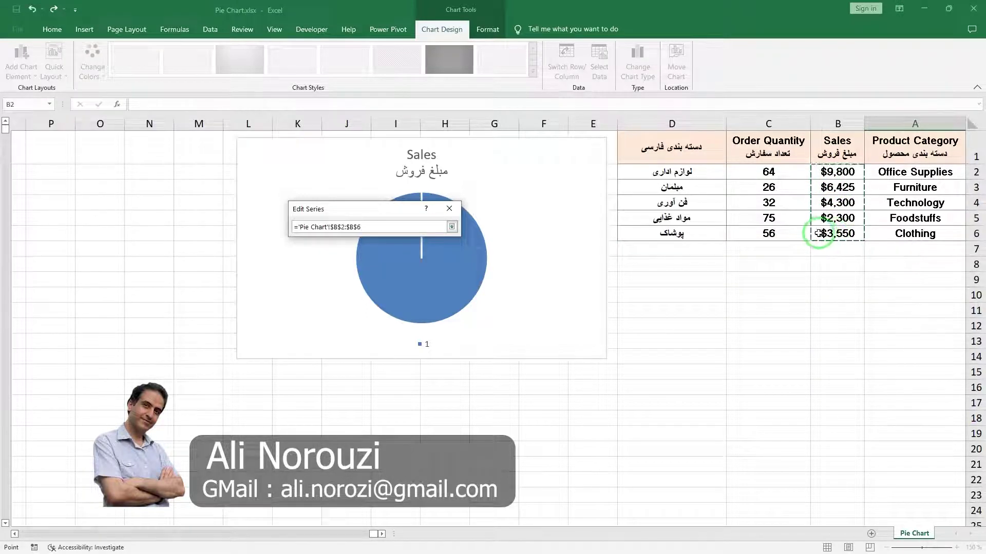
key("Return")
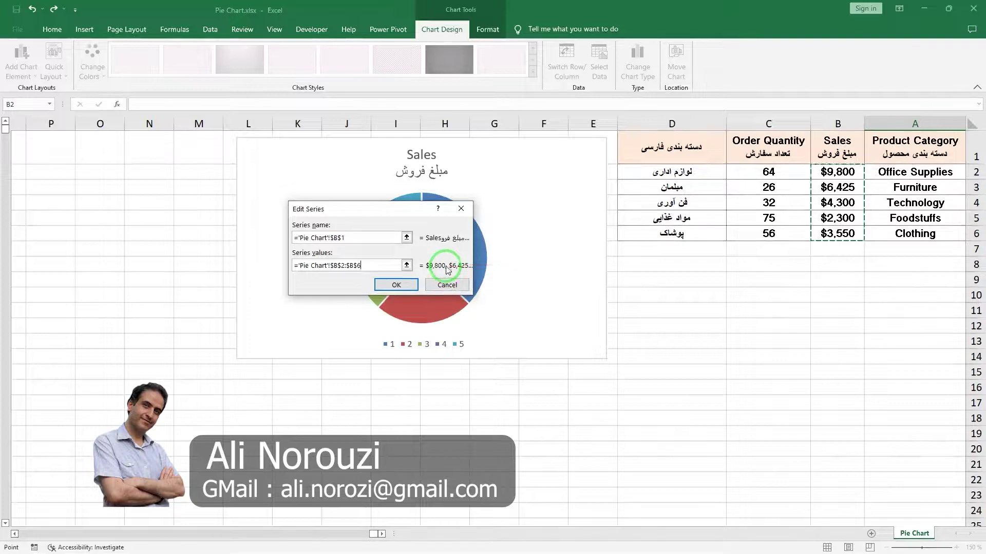
left_click_drag(382, 215, 323, 185)
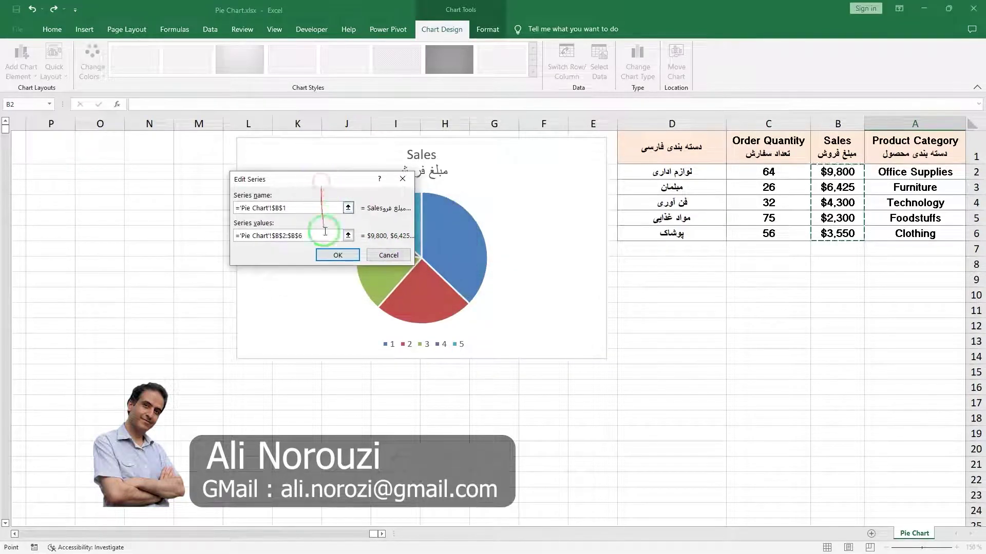
left_click(344, 256)
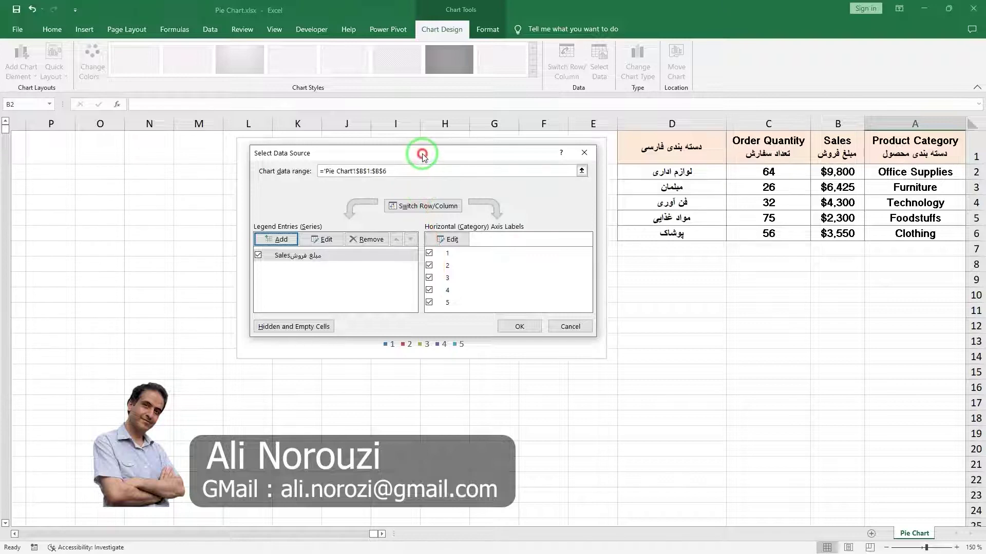
left_click_drag(422, 154, 684, 283)
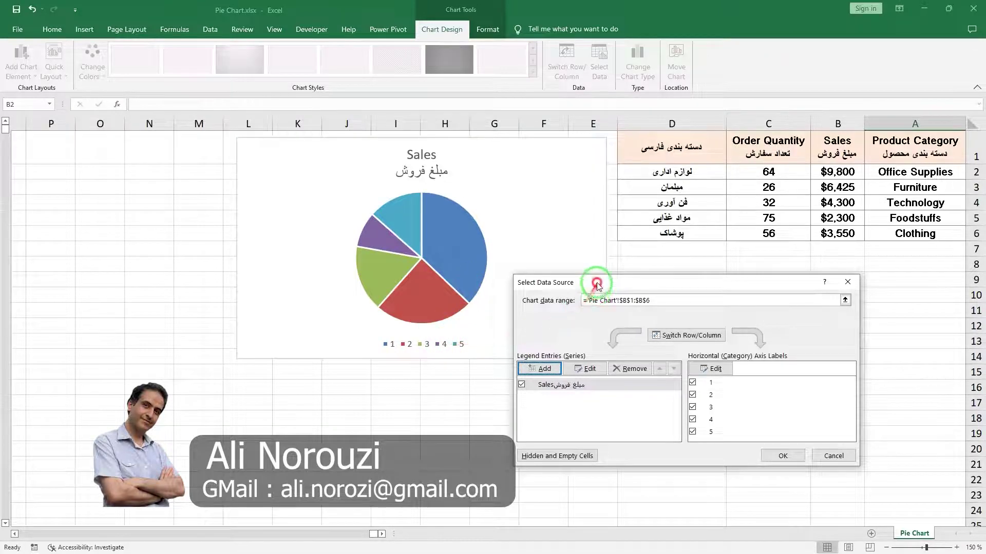
Step: Set the horizontal axis labels to the category names in A2:A6 and apply the changes
left_click_drag(597, 284, 330, 152)
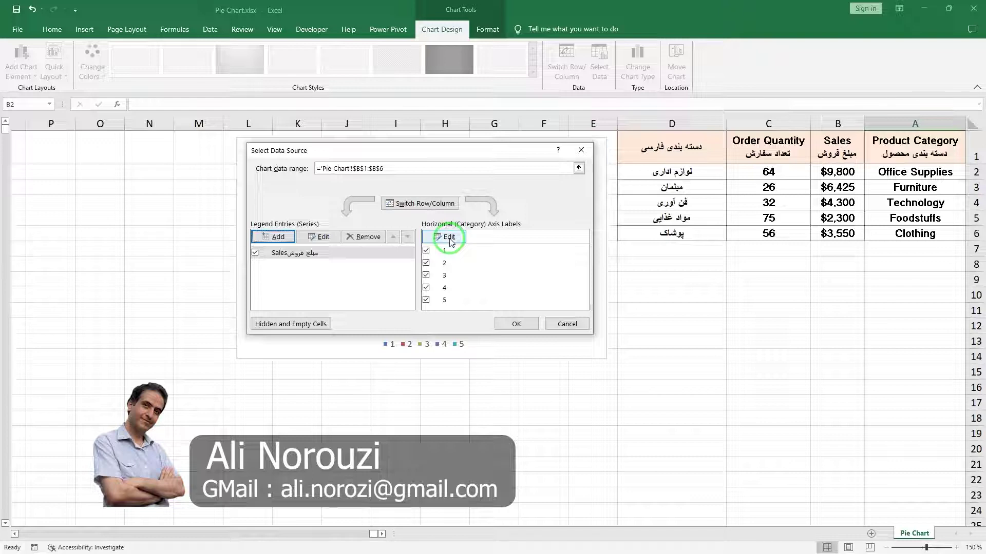
left_click(450, 240)
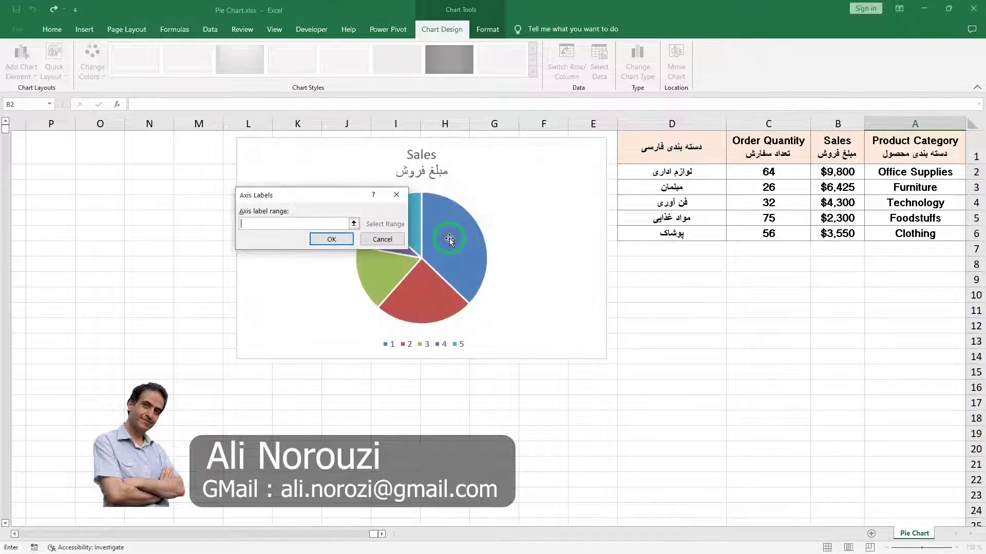
left_click(354, 222)
left_click_drag(890, 172, 895, 233)
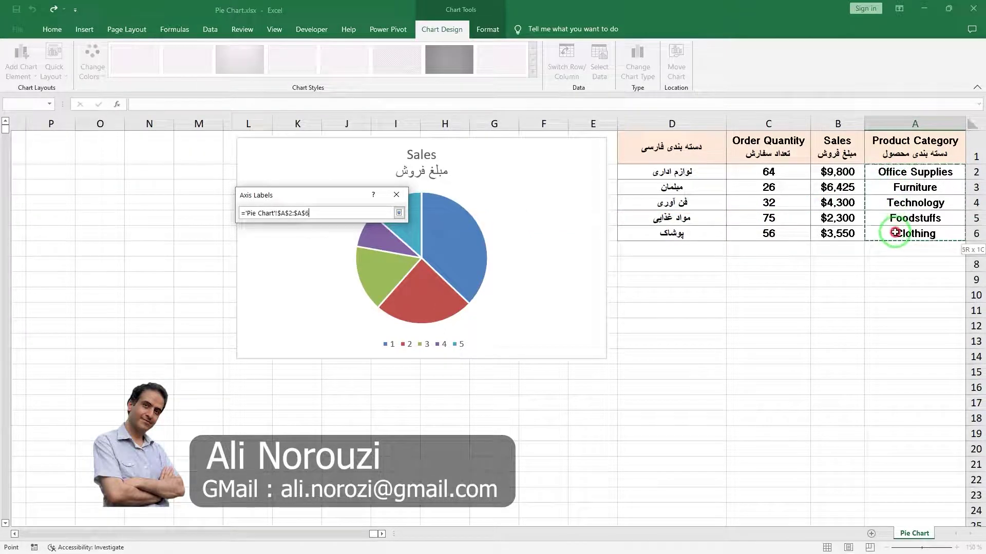
left_click(329, 241)
left_click(331, 240)
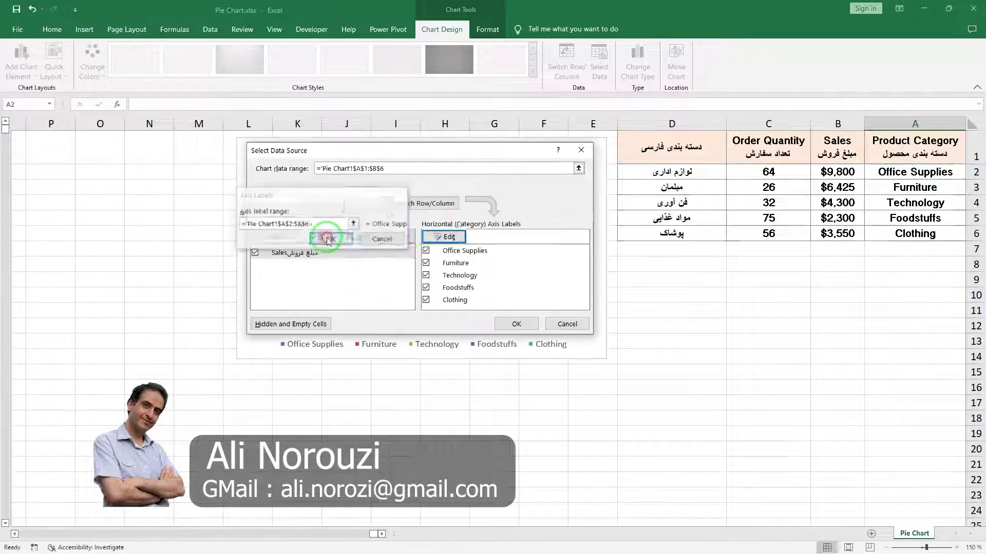
left_click(515, 324)
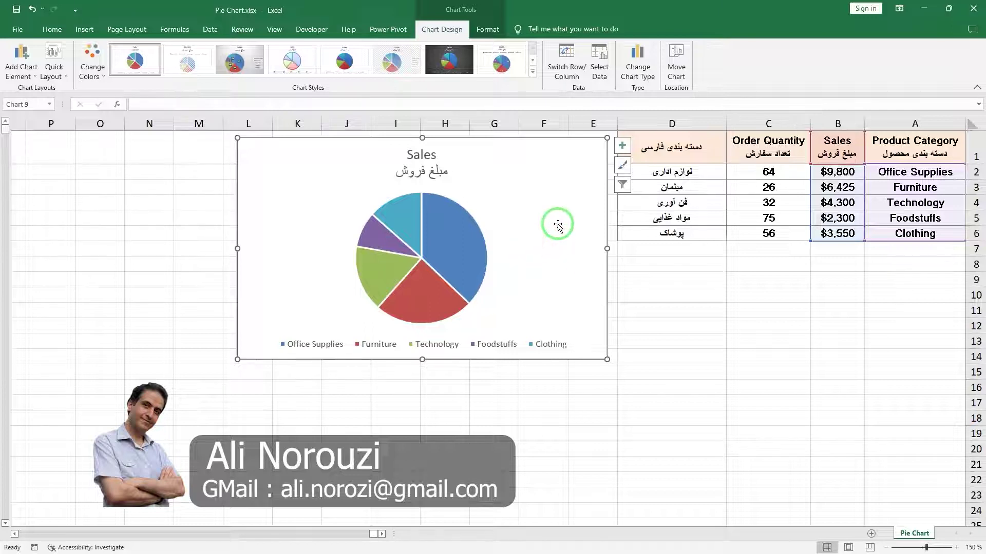
Step: Delete the old chart and insert a new 2-D pie chart from A1:B6
key("Delete")
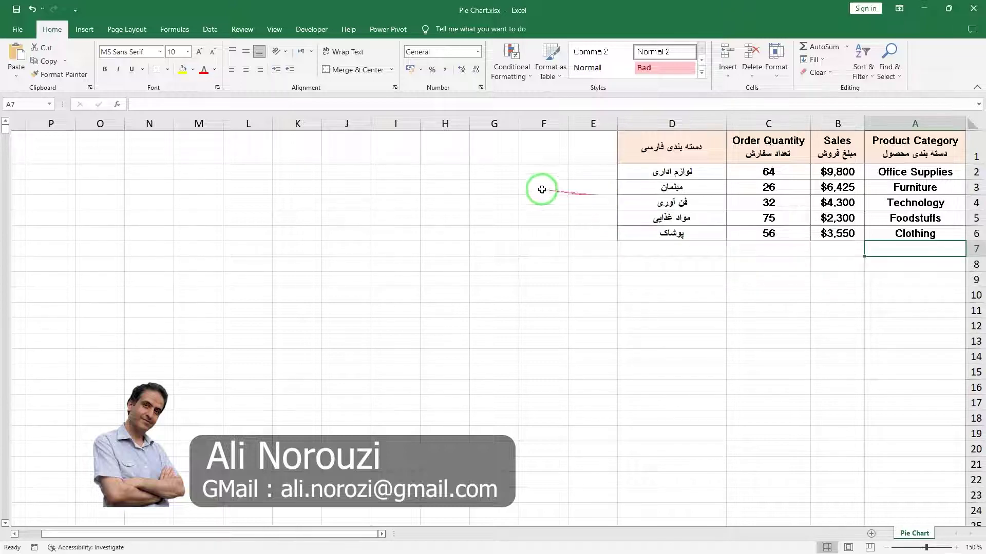
left_click(914, 146)
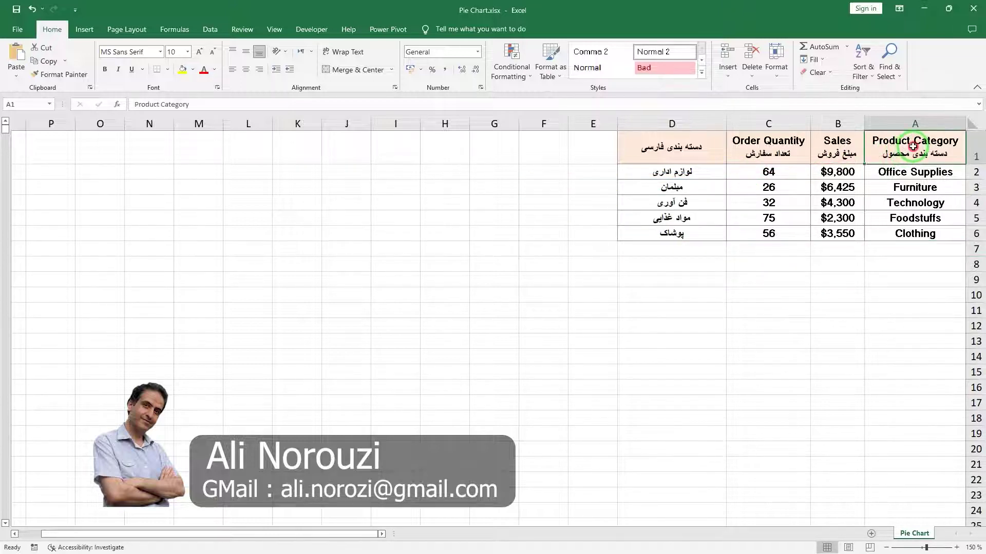
mouse_move(914, 147)
left_mouse_down()
mouse_move(842, 220)
mouse_move(843, 232)
left_mouse_up()
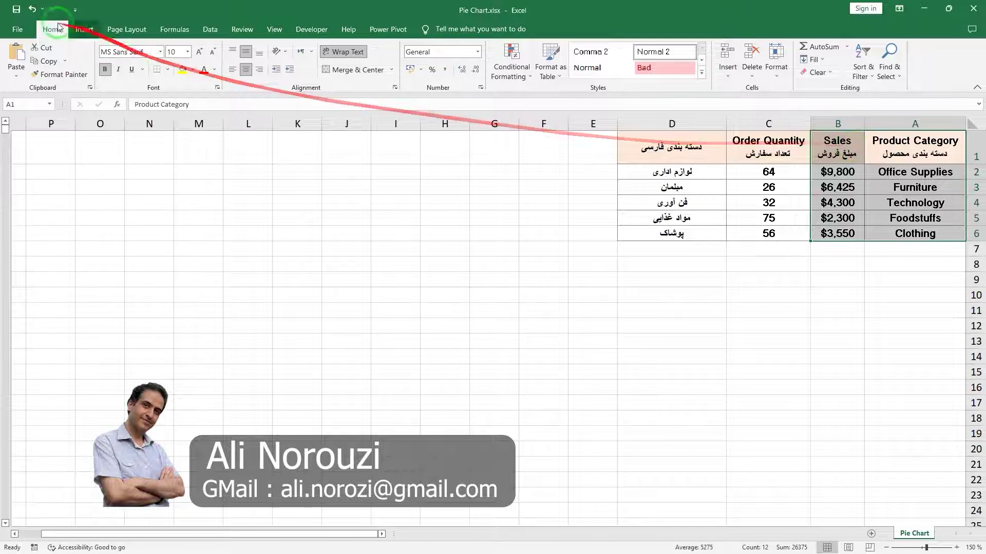
left_click(83, 31)
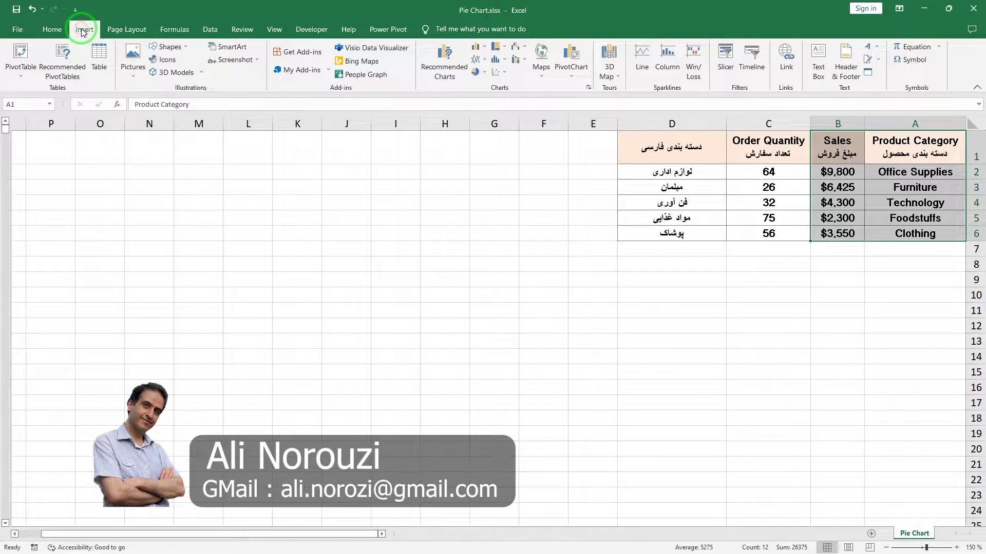
left_click(481, 72)
left_click(490, 108)
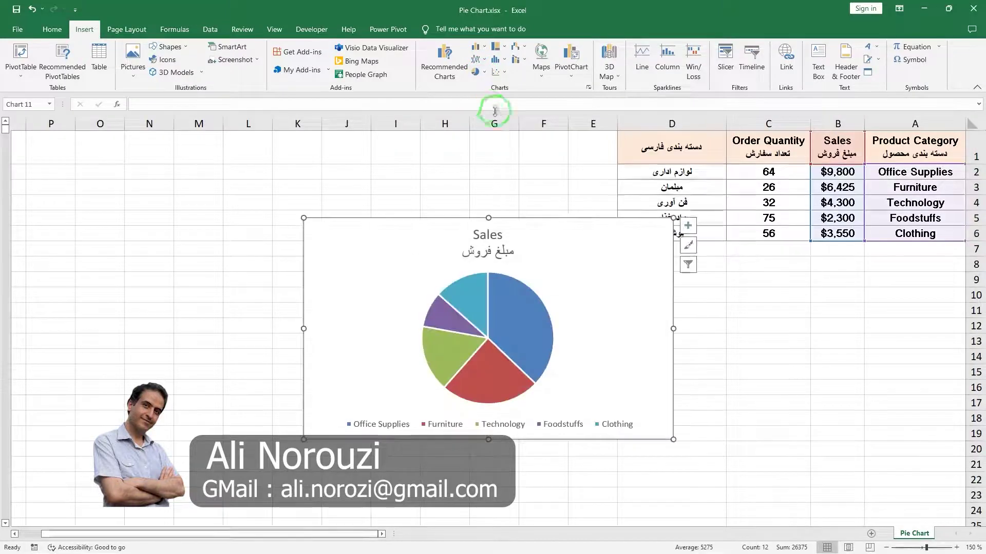
Step: Drag the new Sales pie chart up and left next to the table
left_click_drag(562, 240, 504, 158)
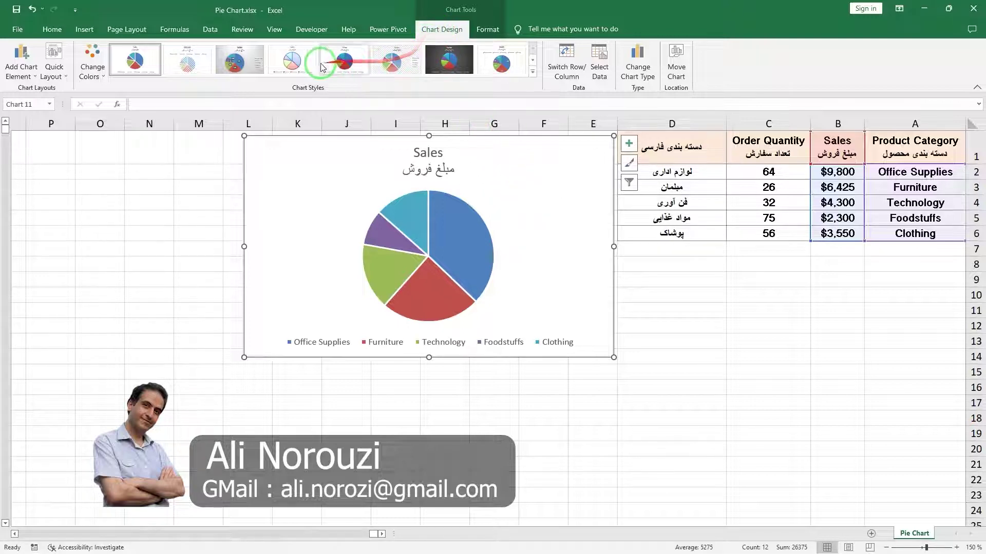
left_click(238, 63)
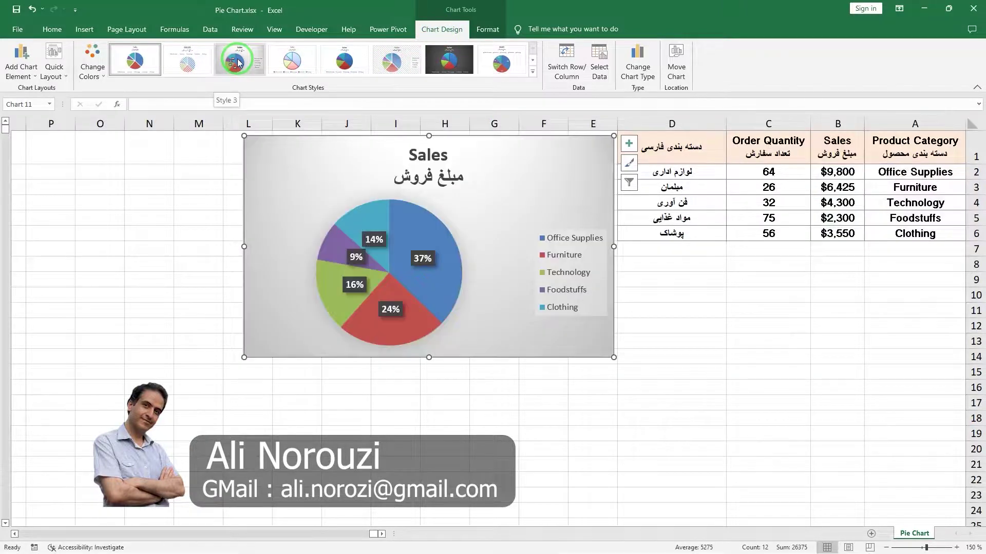
left_click(289, 62)
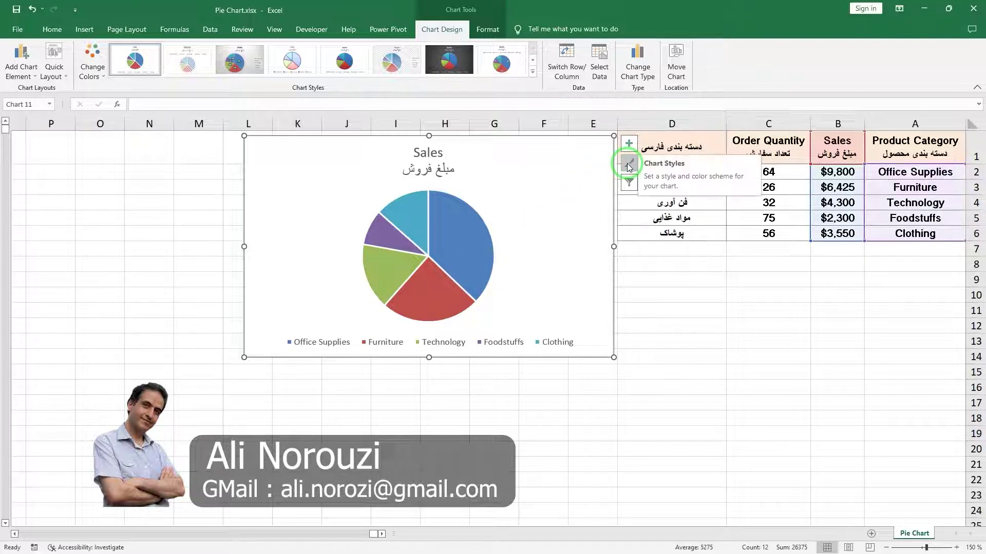
left_click(629, 165)
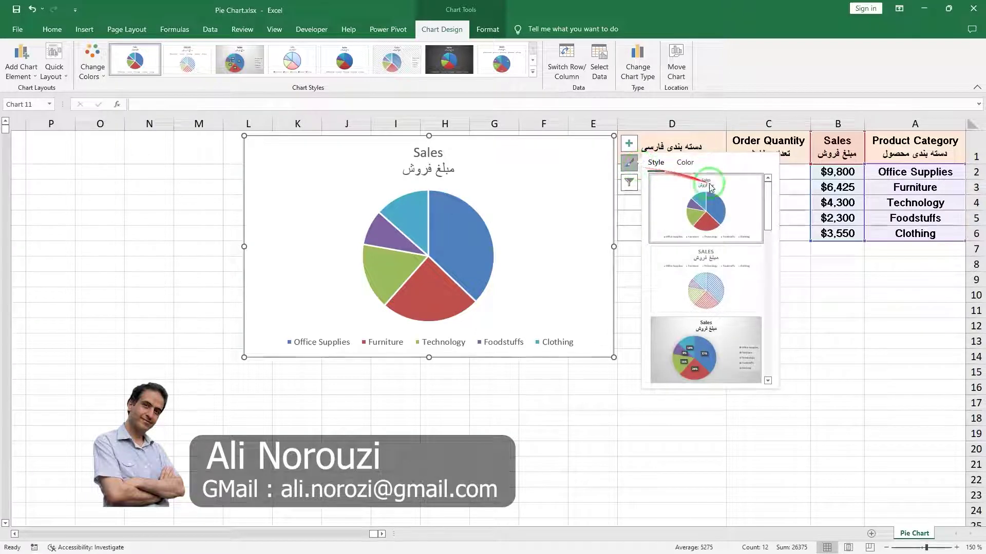
mouse_move(771, 219)
left_mouse_down()
mouse_move(780, 340)
mouse_move(774, 196)
left_mouse_up()
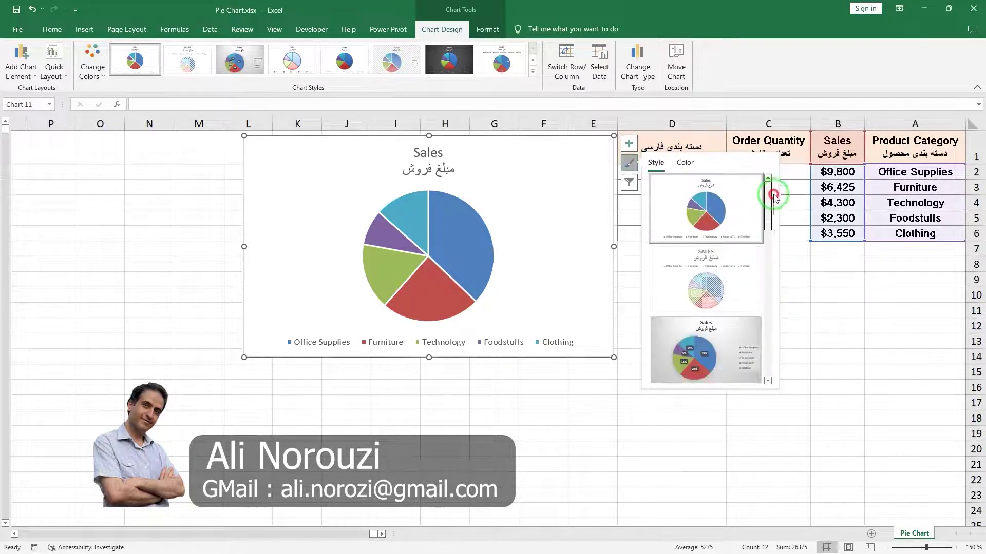
left_click(590, 179)
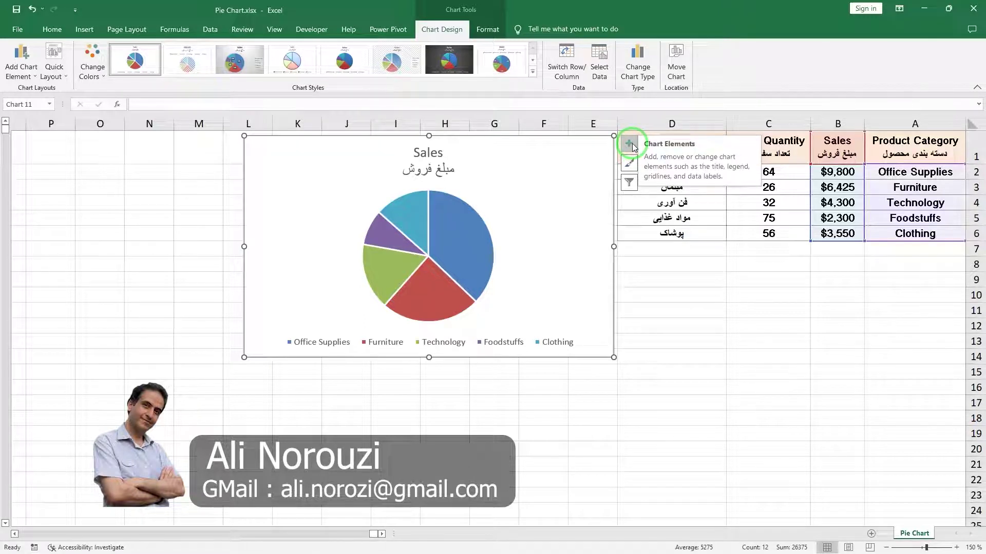
Step: Using Chart Elements, keep the Sales chart title on with Above Chart placement
left_click(24, 72)
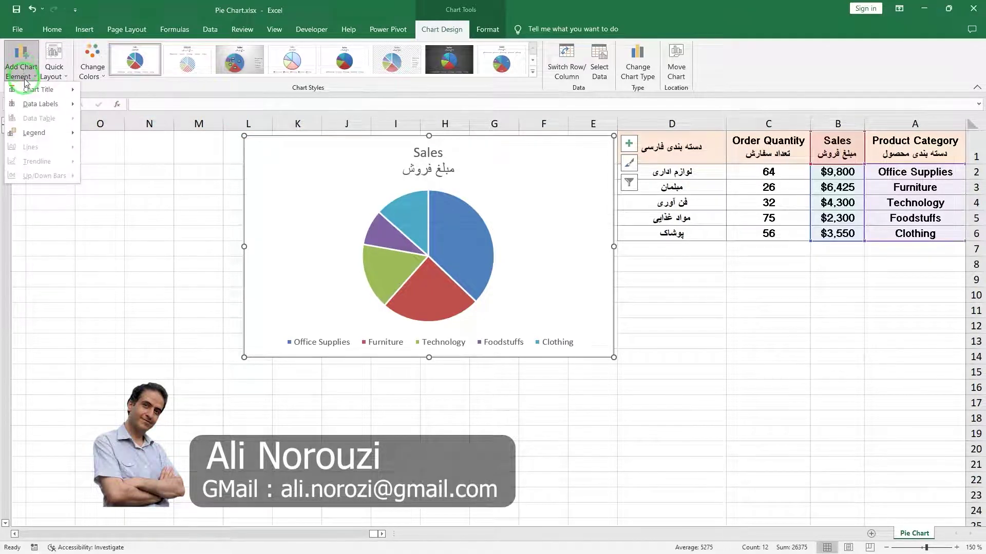
left_click(631, 144)
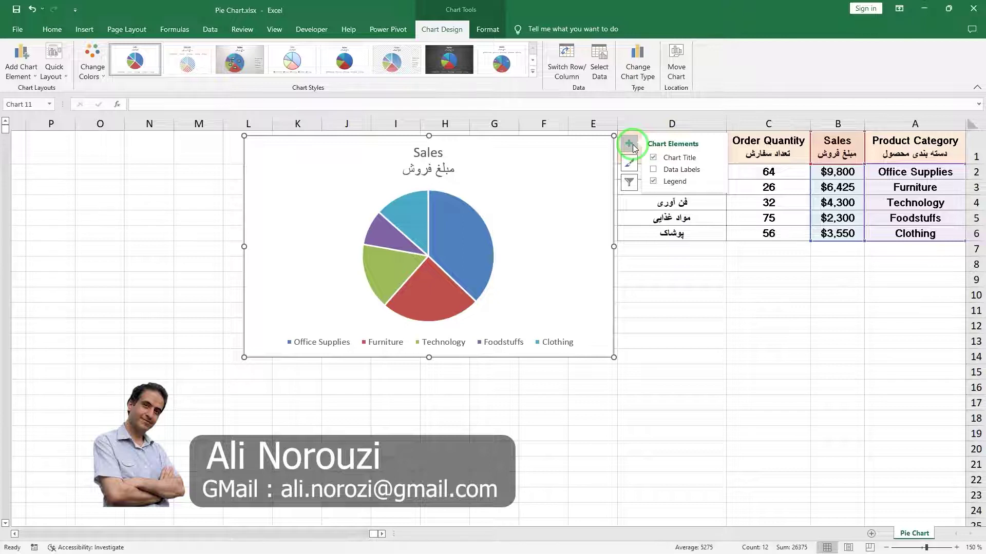
left_click(632, 146)
left_click(632, 146)
left_click(632, 146)
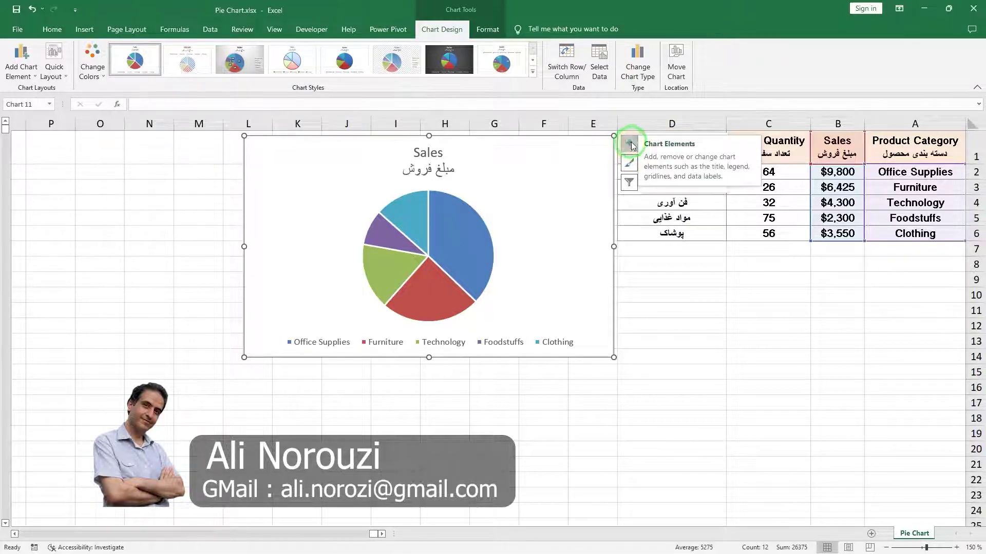
left_click(628, 145)
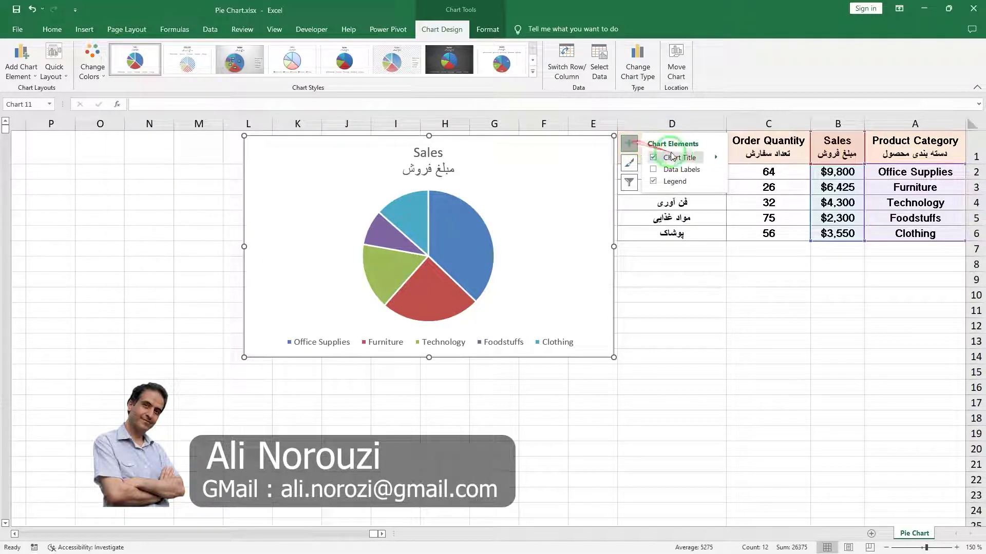
left_click(654, 158)
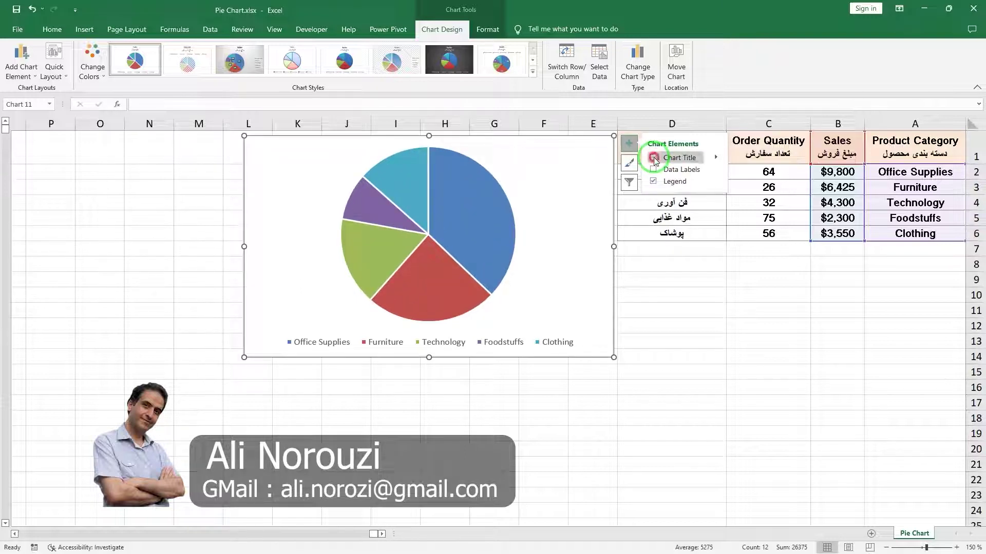
left_click(654, 158)
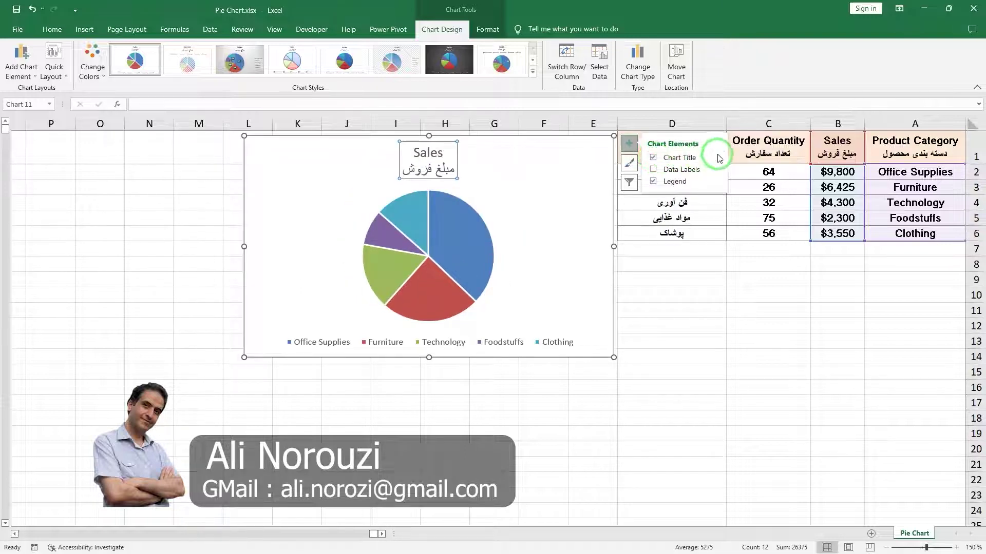
left_click(717, 158)
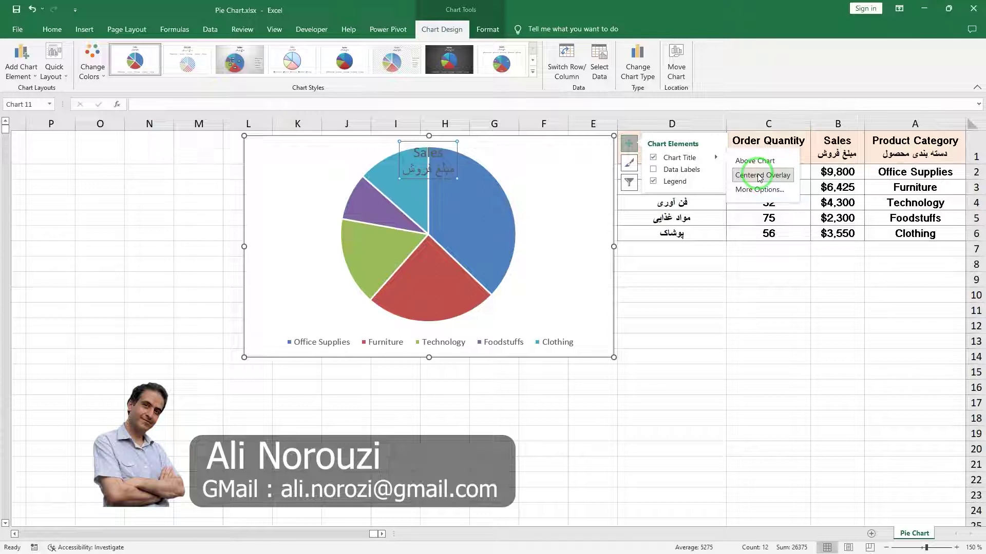
left_click(759, 178)
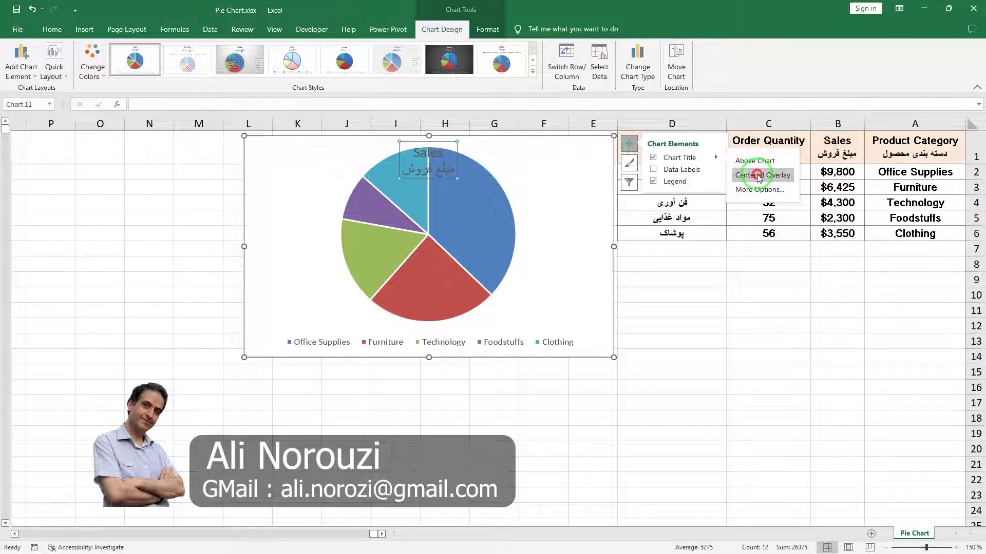
left_click(755, 161)
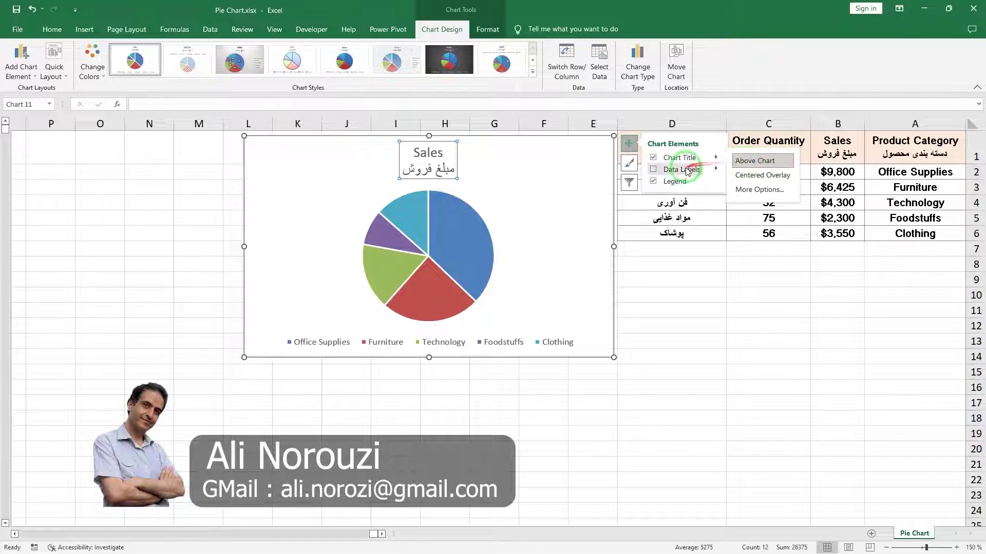
Step: Add data labels to the slices in Data Callout style showing names and percentages
left_click(653, 170)
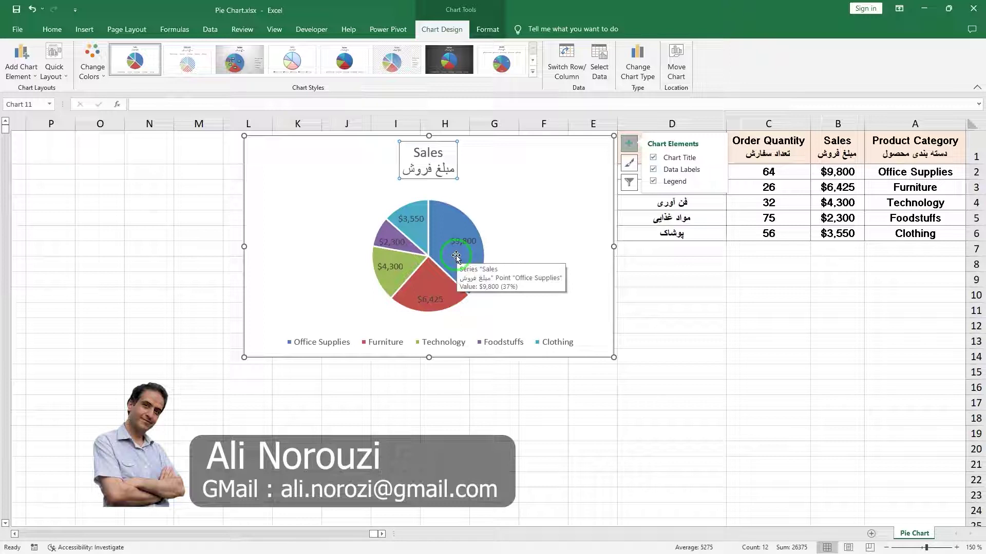
left_click(717, 167)
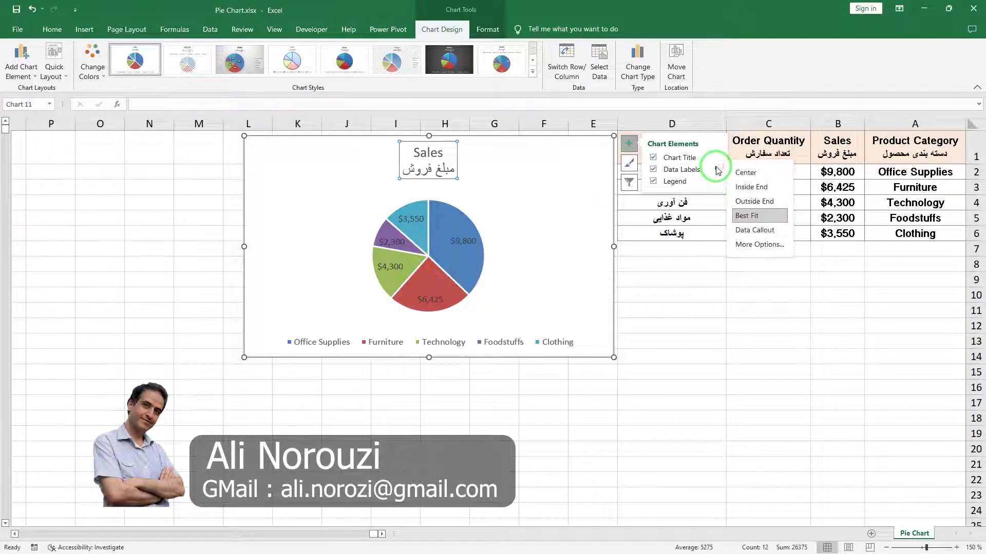
left_click(744, 173)
left_click(748, 188)
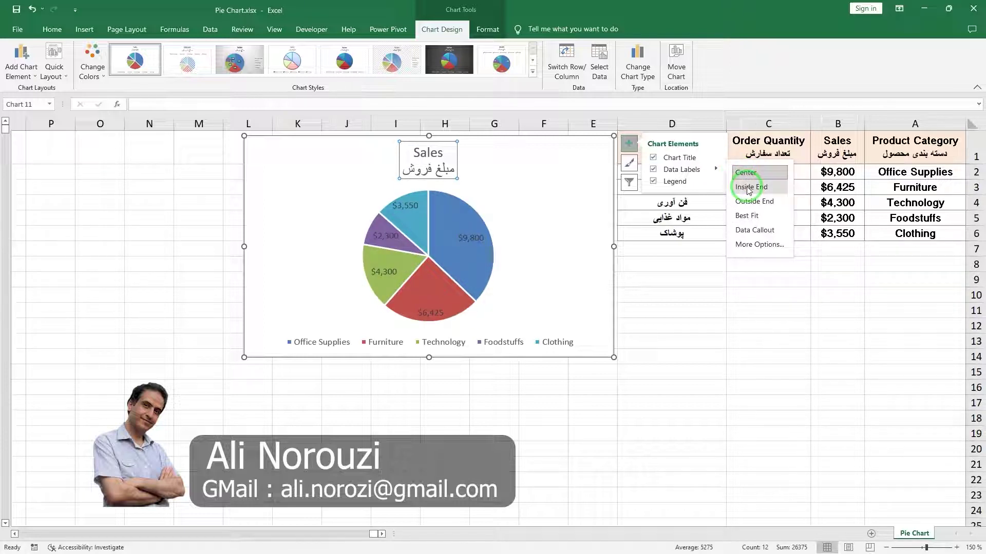
left_click(748, 189)
left_click(754, 203)
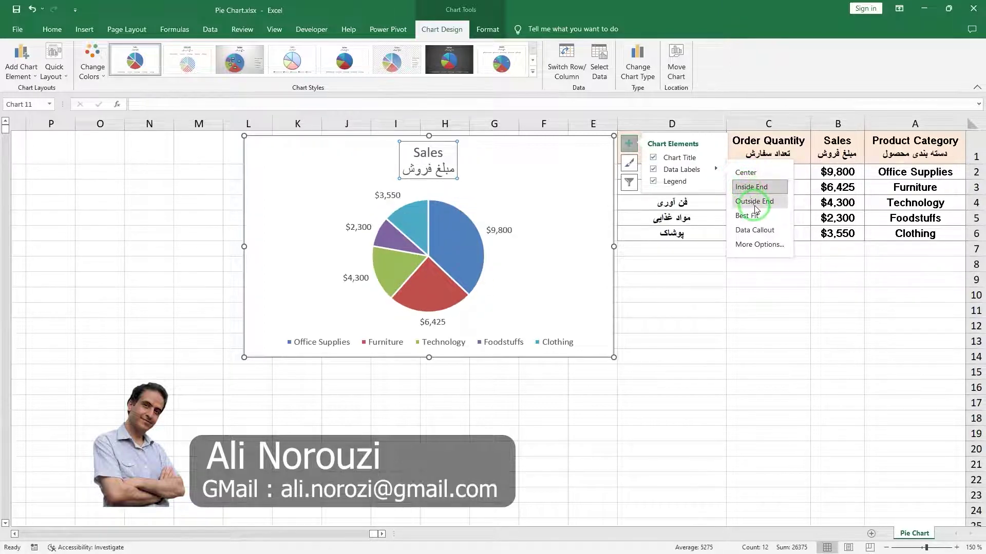
left_click(755, 205)
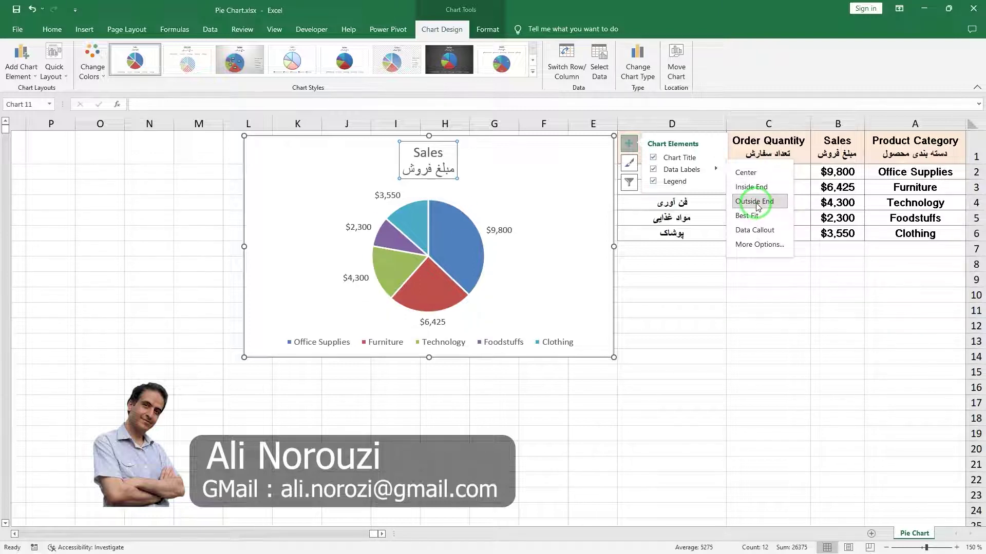
left_click(762, 230)
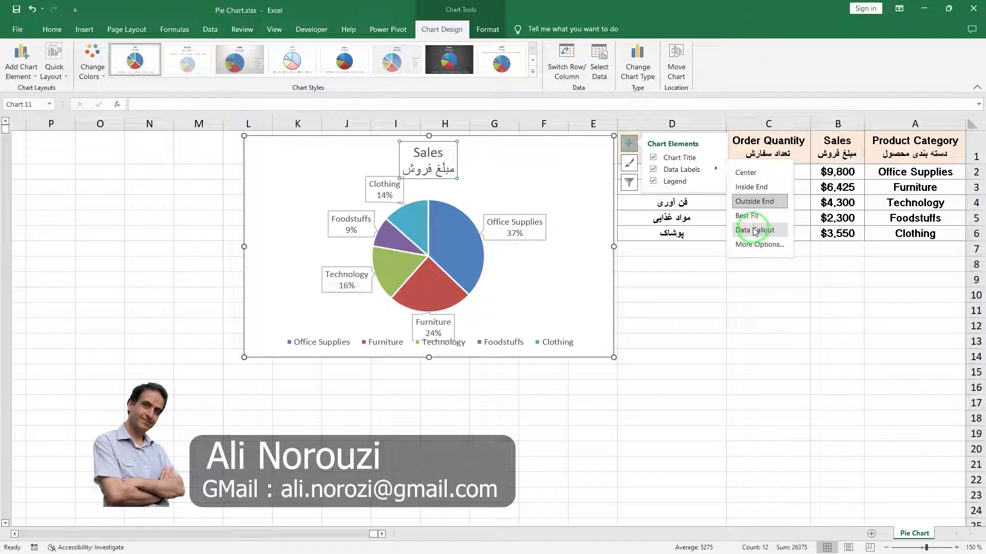
left_click(755, 231)
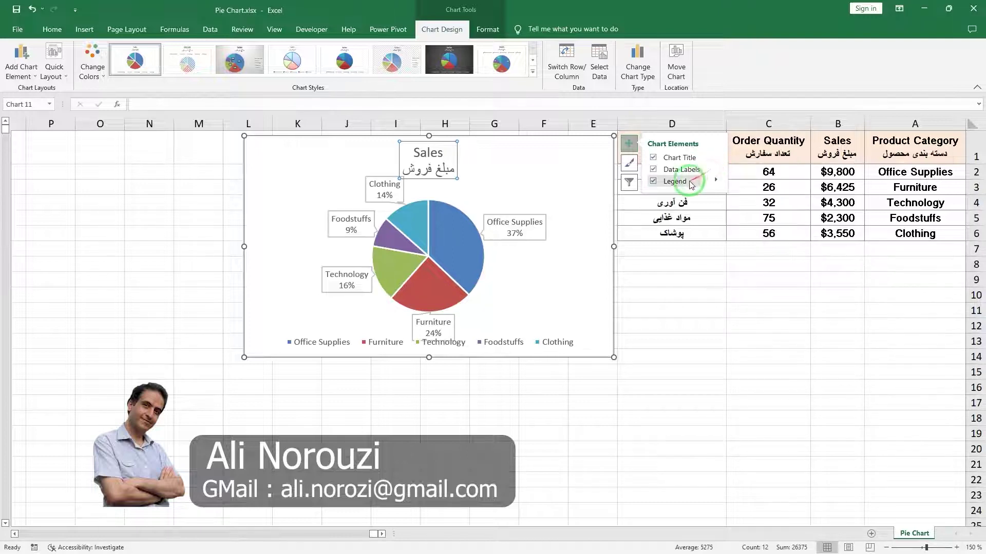
Step: Set the legend position to Right, beside the pie
left_click(653, 182)
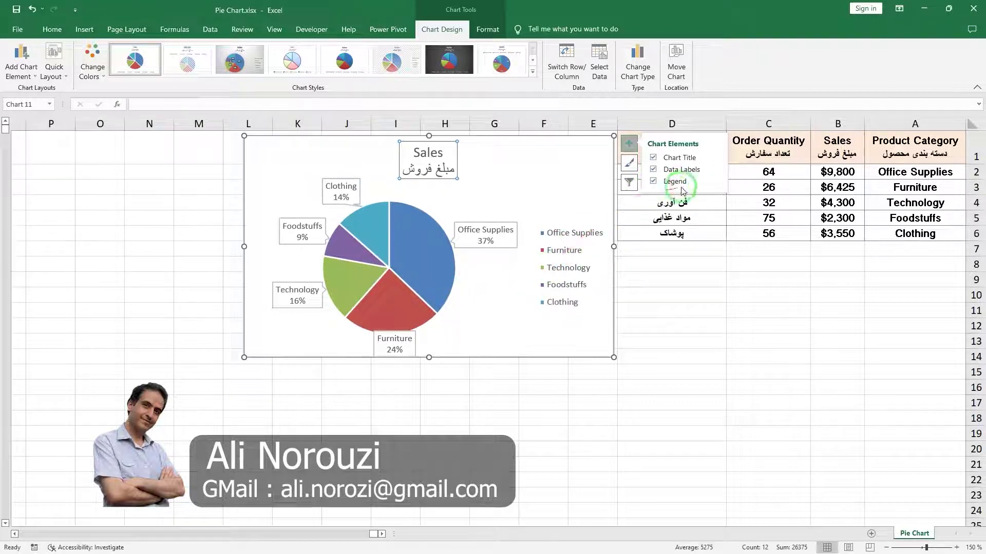
left_click(715, 181)
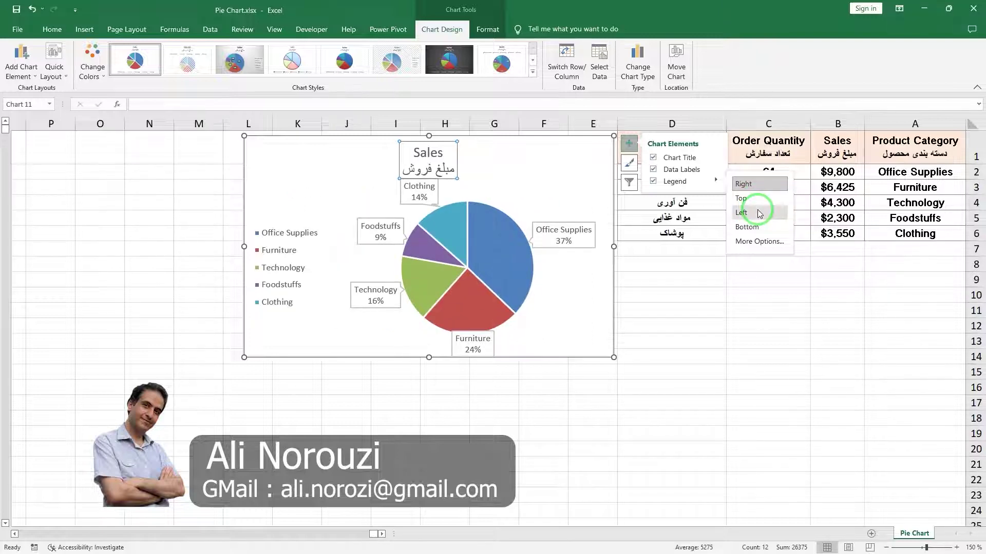
left_click(759, 190)
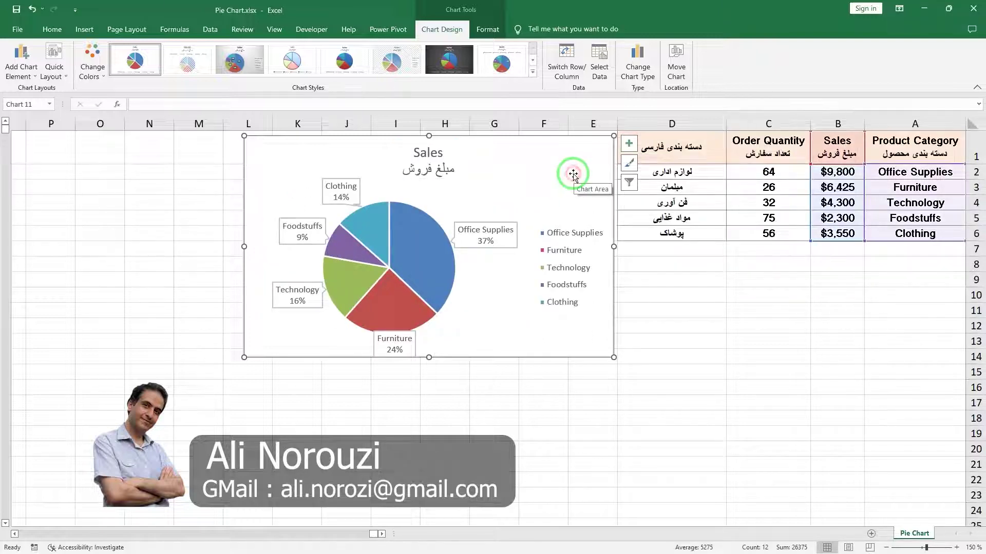
Step: Apply the colourful palette with red, purple and orange slices
left_click(91, 79)
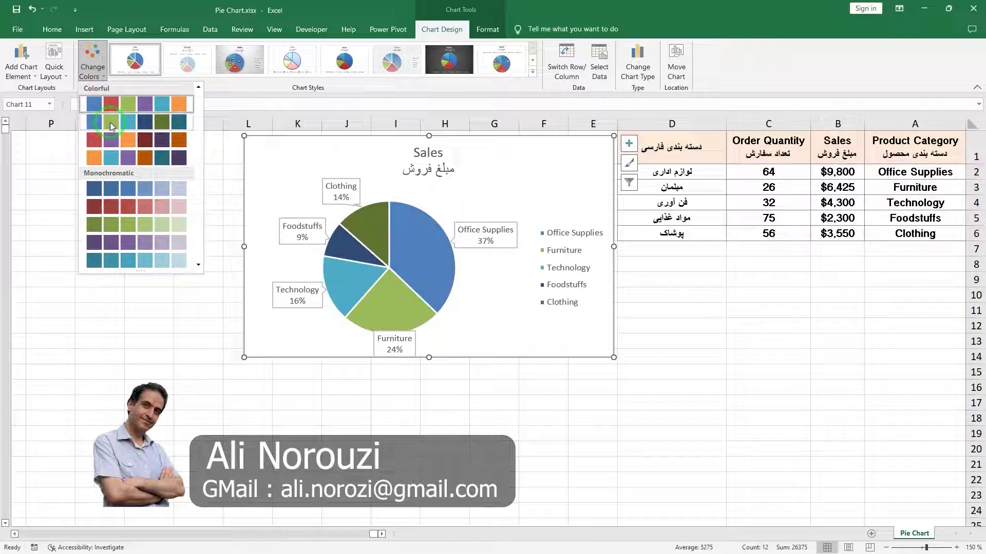
left_click(107, 121)
left_click(91, 66)
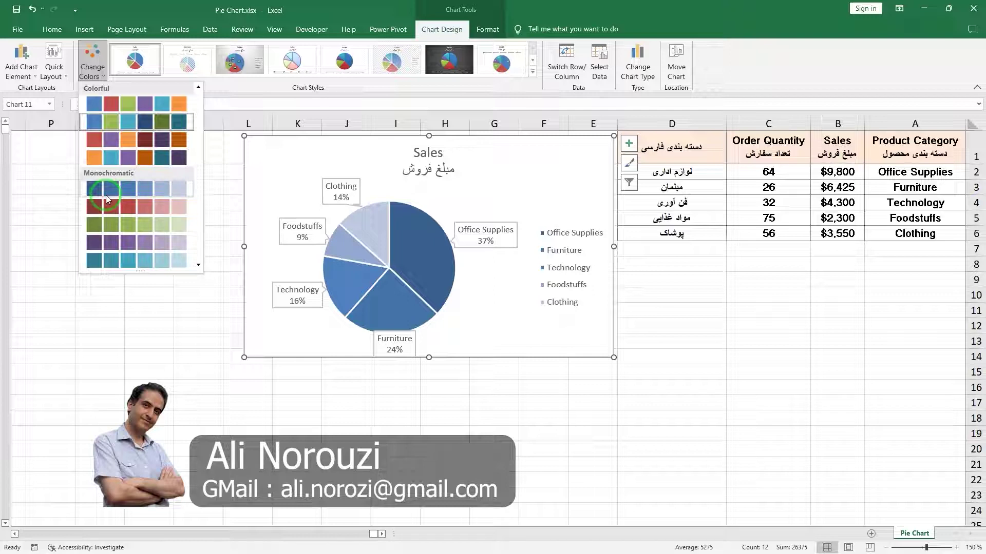
left_click(108, 138)
Step: Select the Office Supplies slice on its own, leaving the colour scheme unchanged
left_click(415, 249)
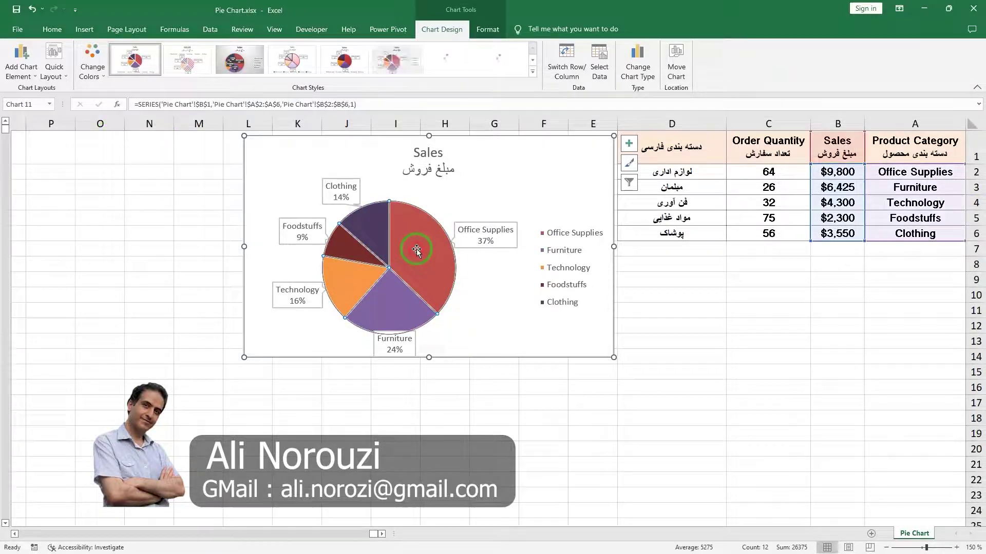
left_click(378, 229)
left_click(417, 237)
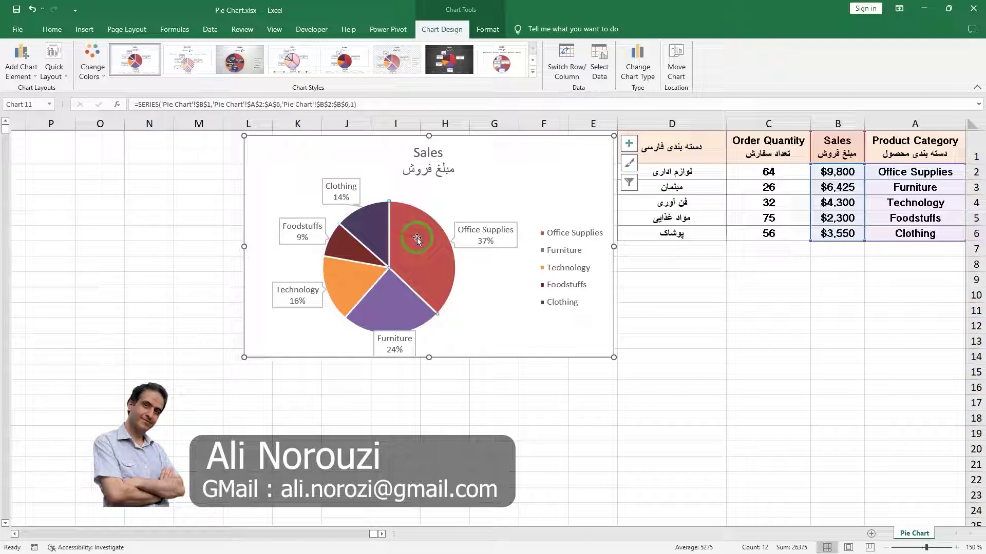
left_click(424, 241)
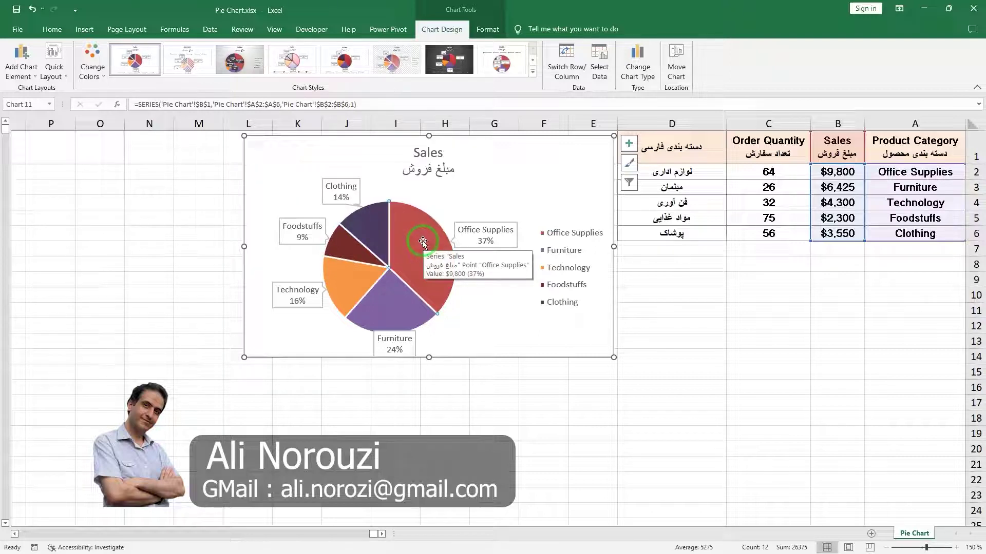
left_click(82, 79)
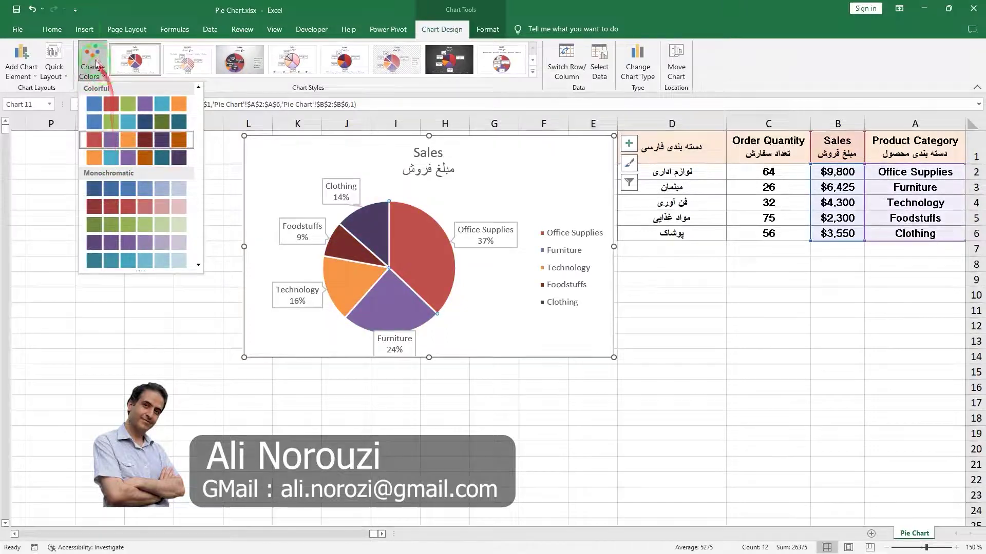
left_click(92, 15)
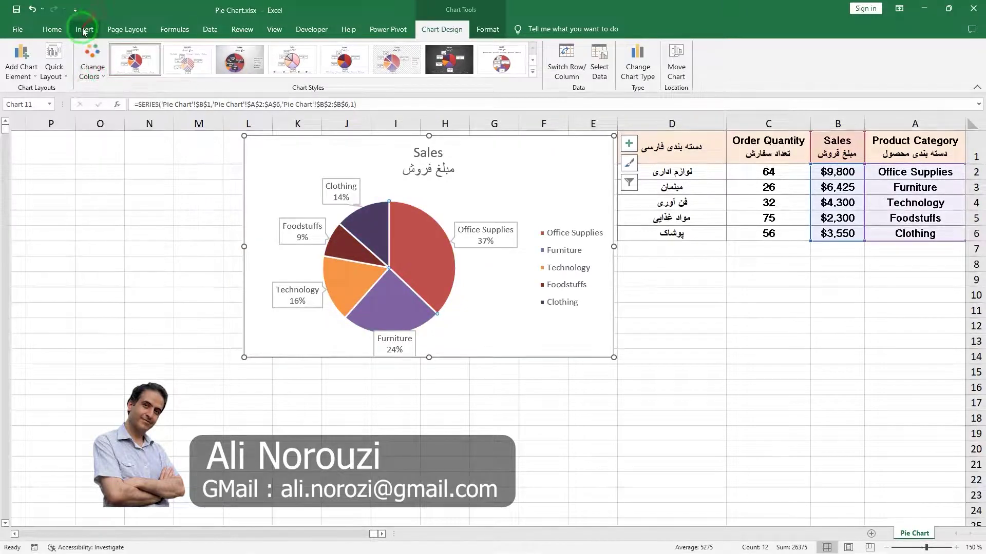
Step: Give the selected Office Supplies slice a pale green fill from Home > Fill Color
left_click(55, 30)
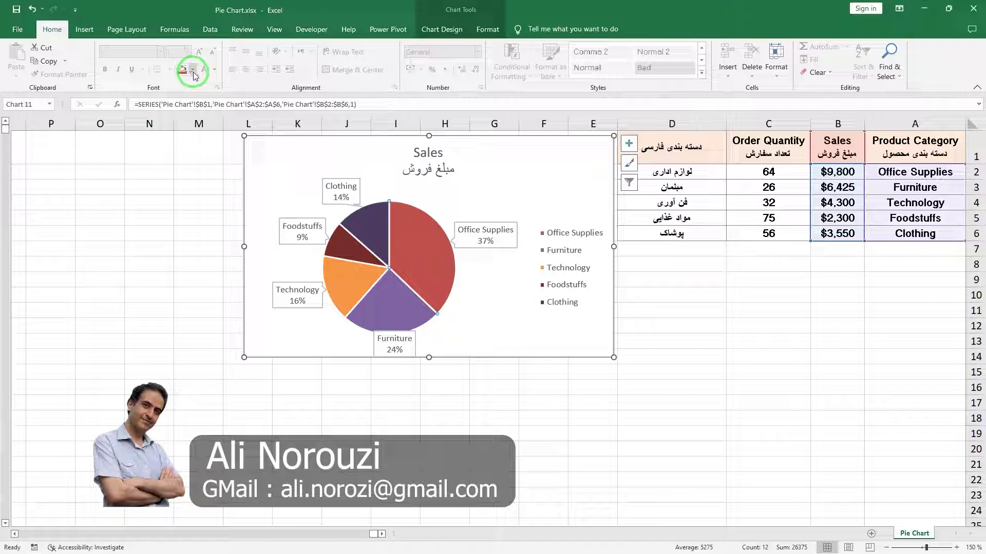
left_click(194, 73)
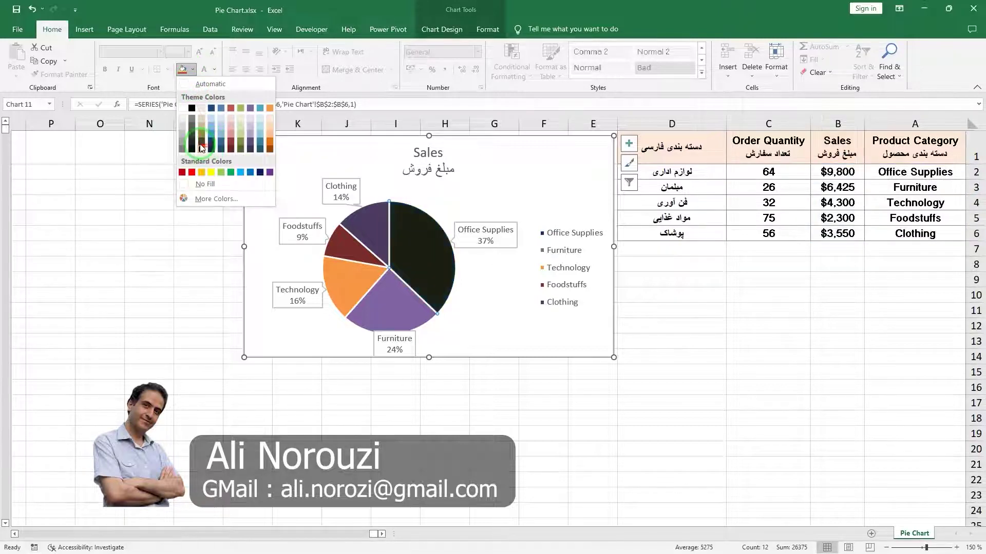
left_click(243, 132)
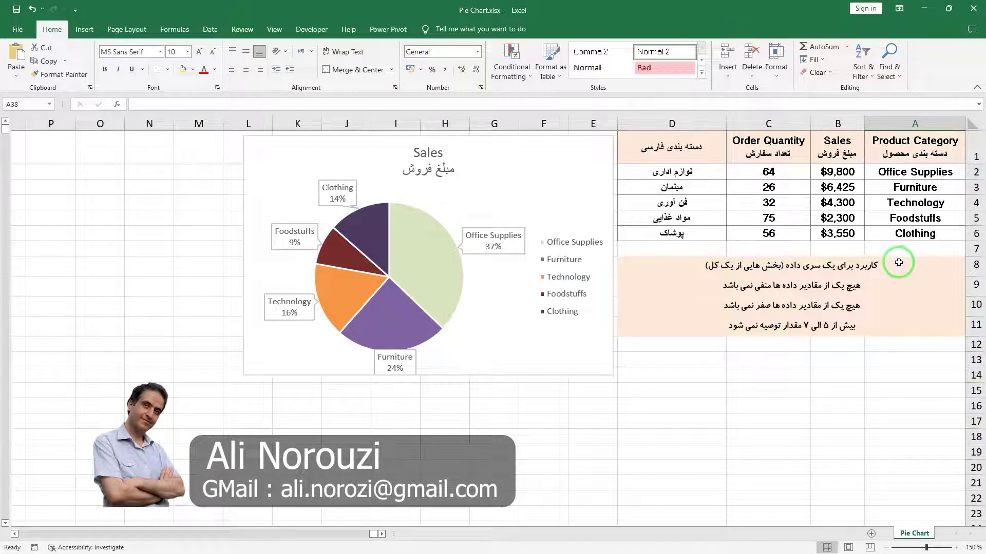
Step: Return to the pie chart worksheet and select the Sales pie chart to bring up its design tools
left_click_drag(898, 263, 852, 265)
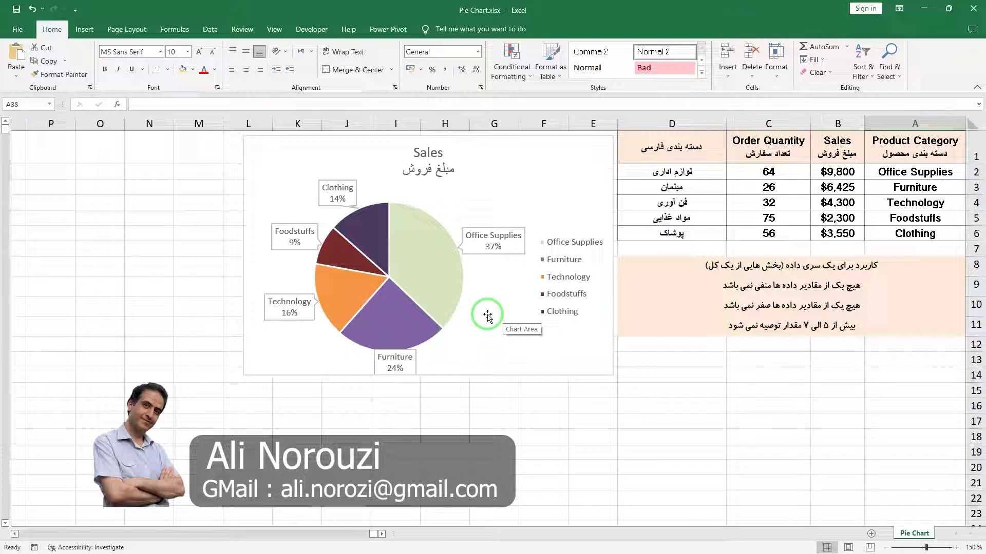
left_click(488, 316)
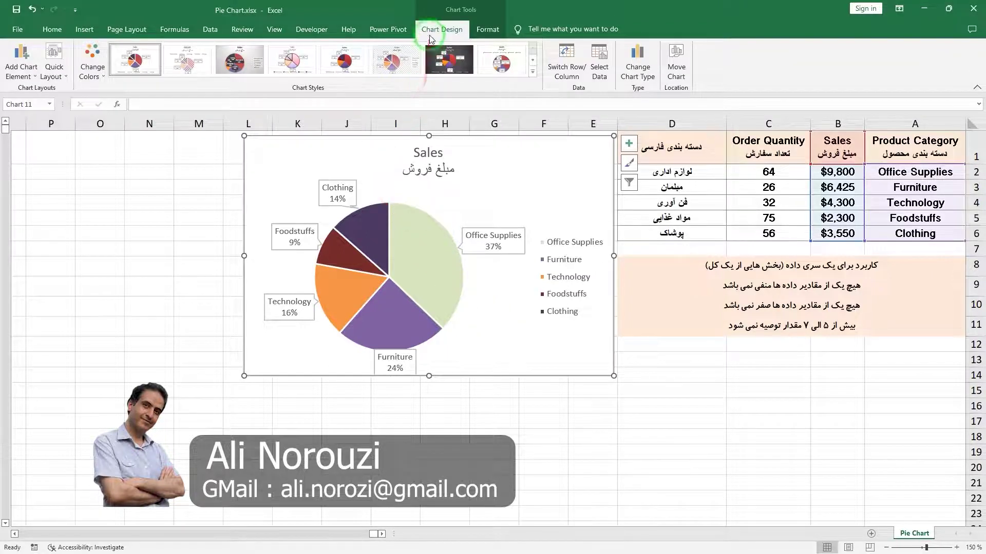
left_click(58, 79)
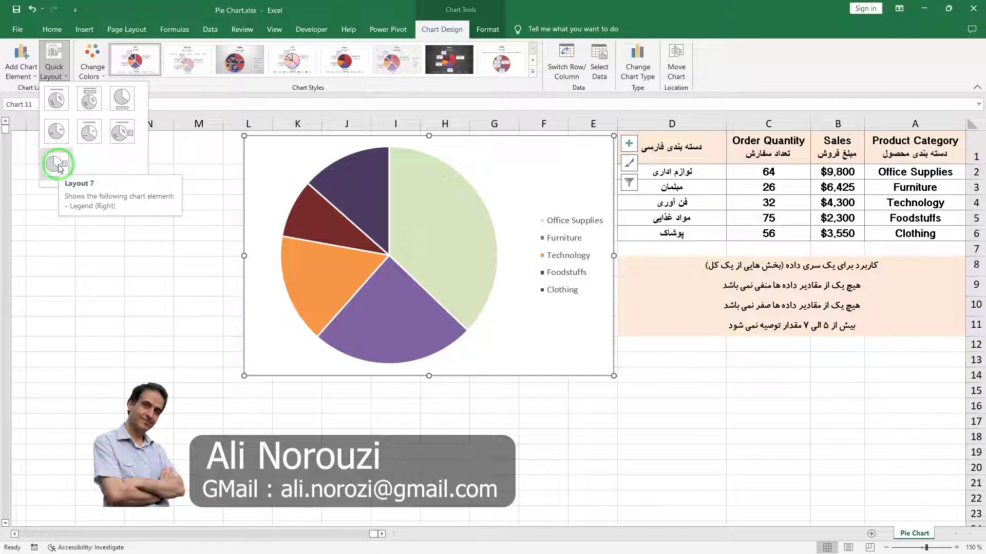
left_click(324, 149)
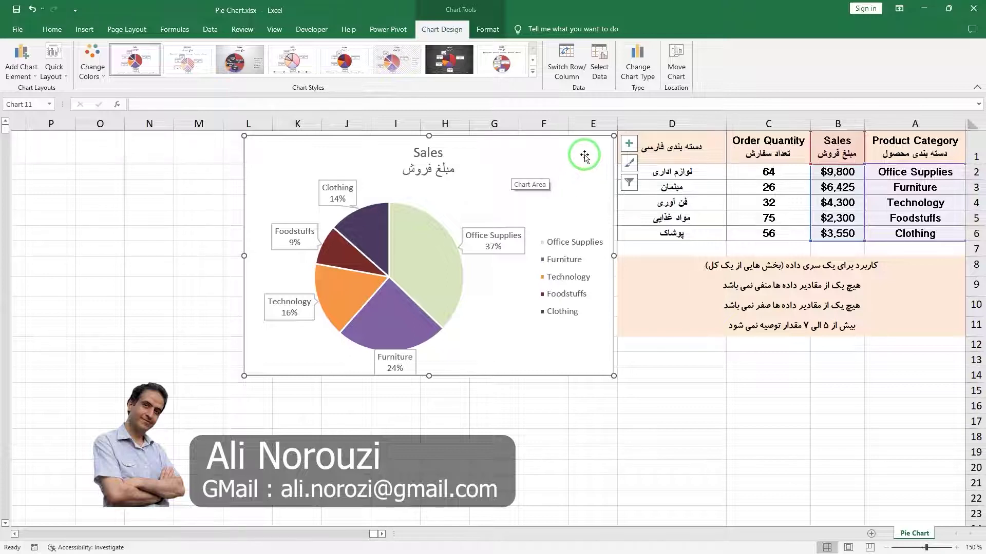
Step: Open the chart title's More Options formatting pane from Chart Elements > Chart Title
left_click(624, 148)
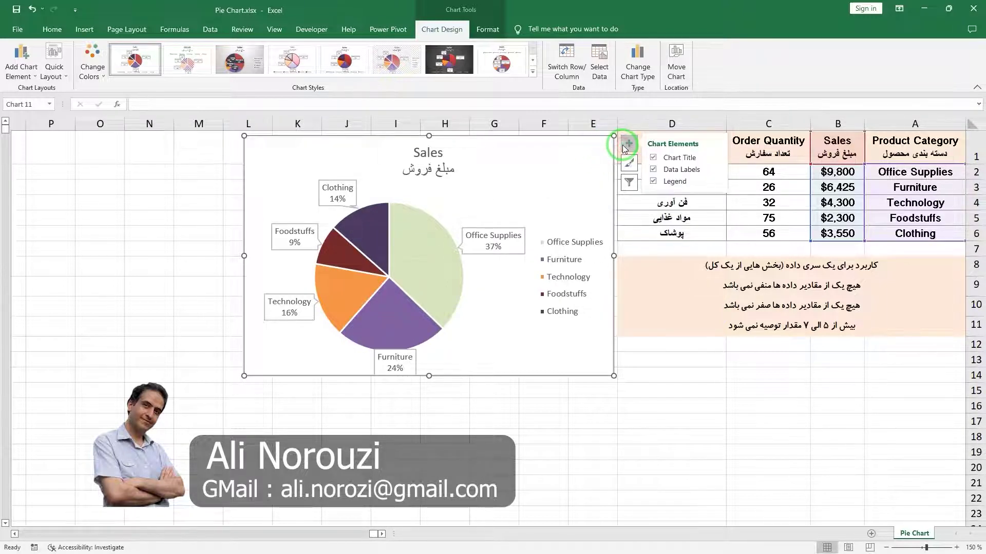
left_click(713, 158)
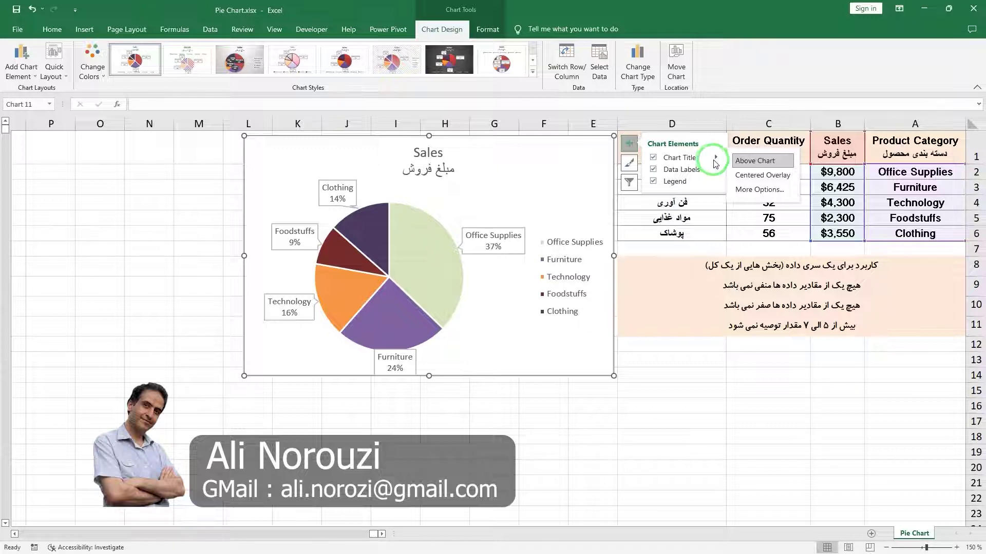
left_click(749, 190)
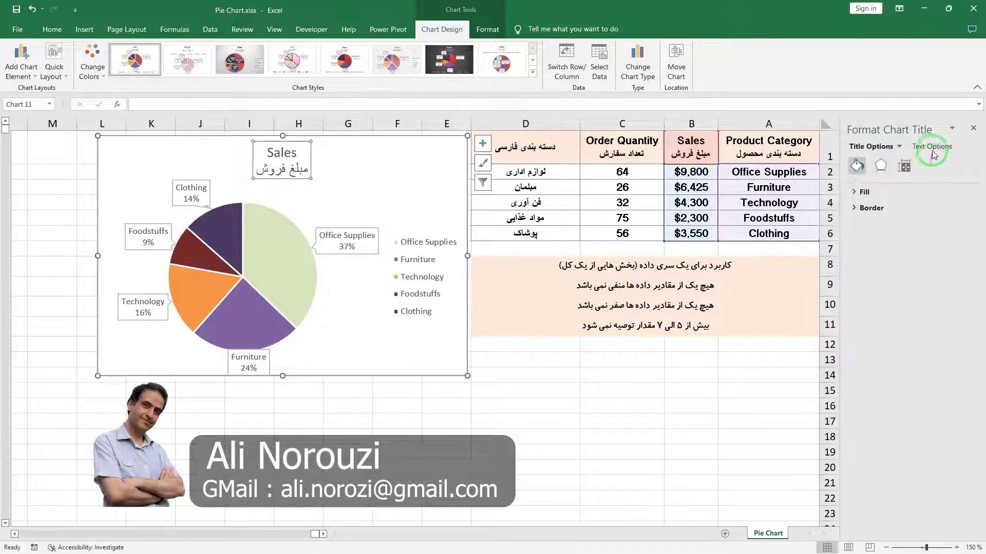
left_click(927, 245)
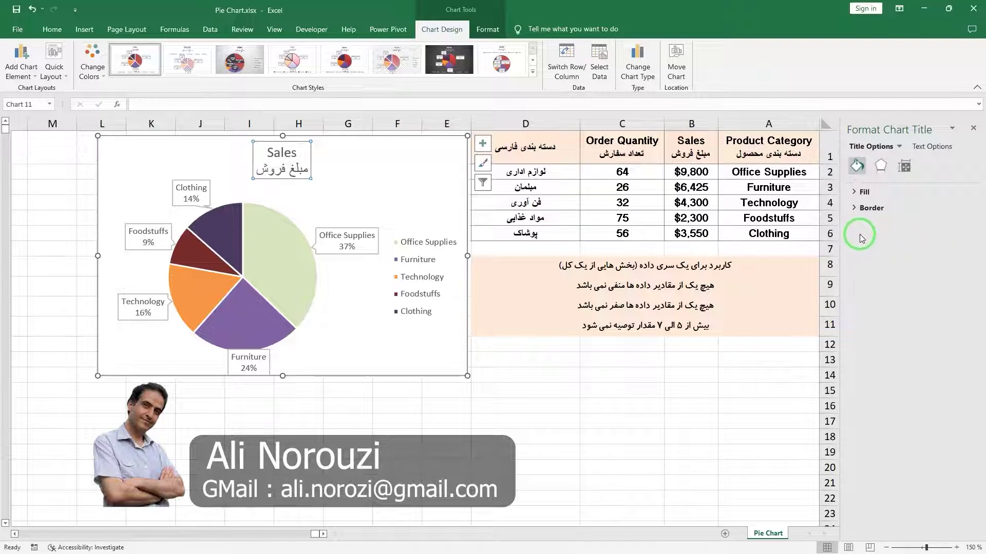
Step: Try a light green chart area fill, then undo it to keep the background white
key("Escape")
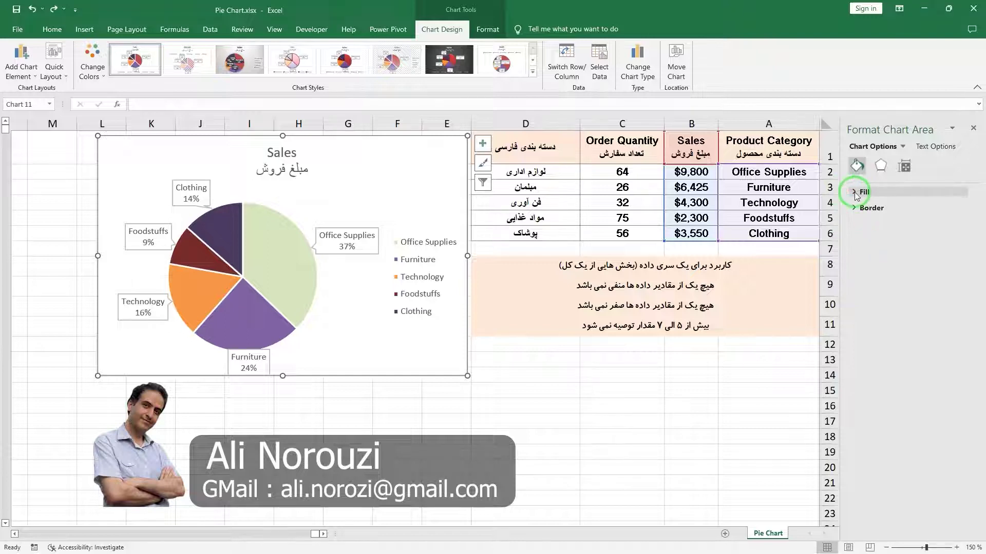
left_click(855, 192)
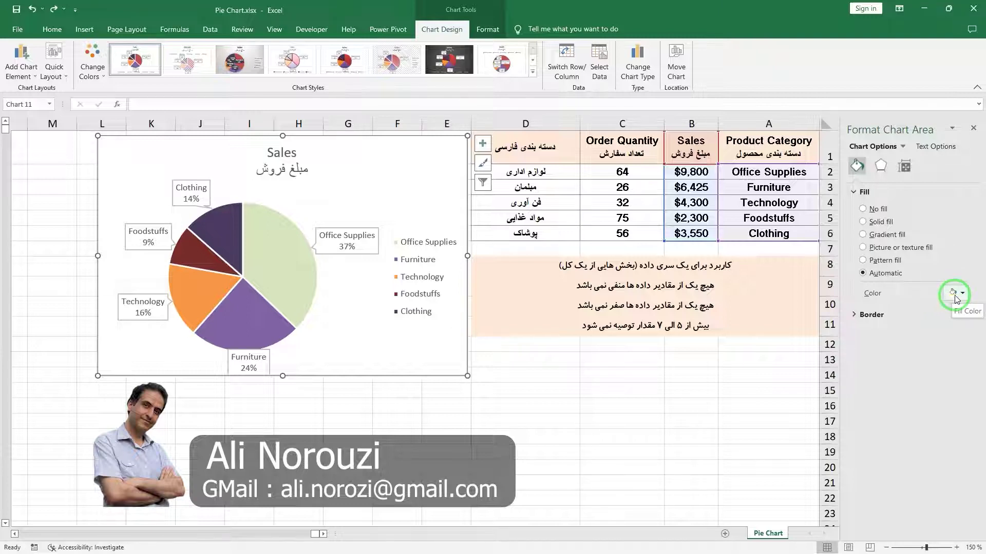
left_click(299, 150)
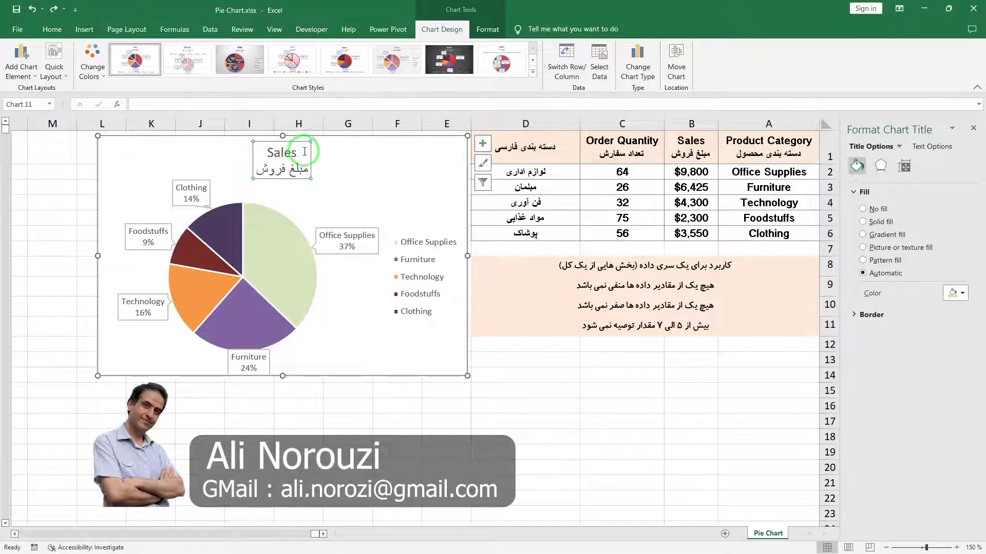
left_click(407, 176)
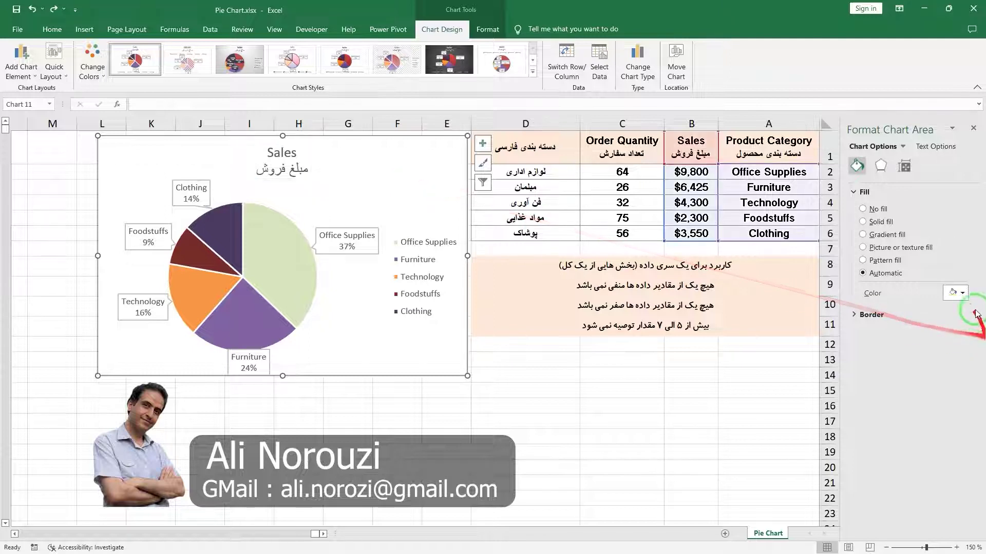
left_click(963, 294)
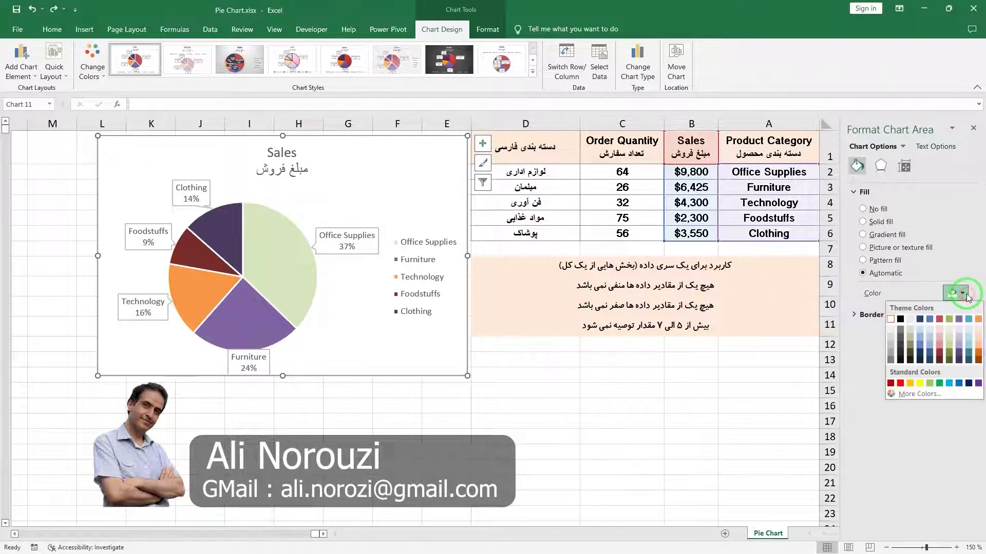
left_click(951, 340)
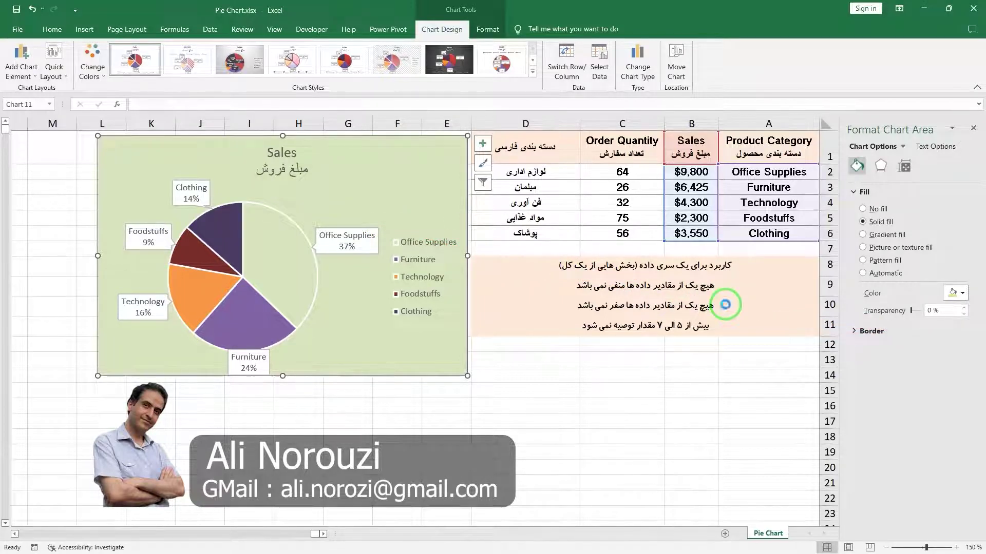
key("ctrl+z")
left_click(857, 192)
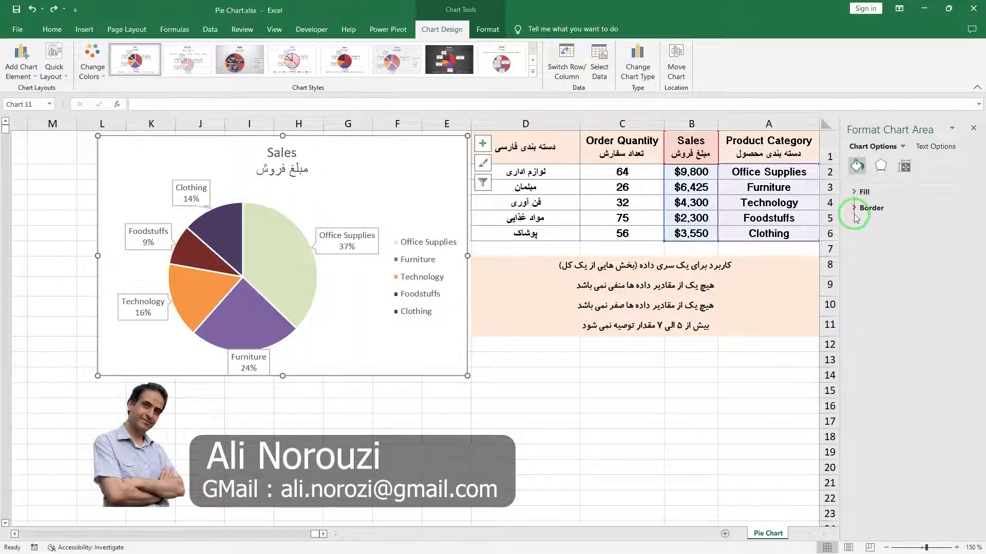
Step: Give the legend a solid line border, then show the chart area's effect settings
left_click(855, 208)
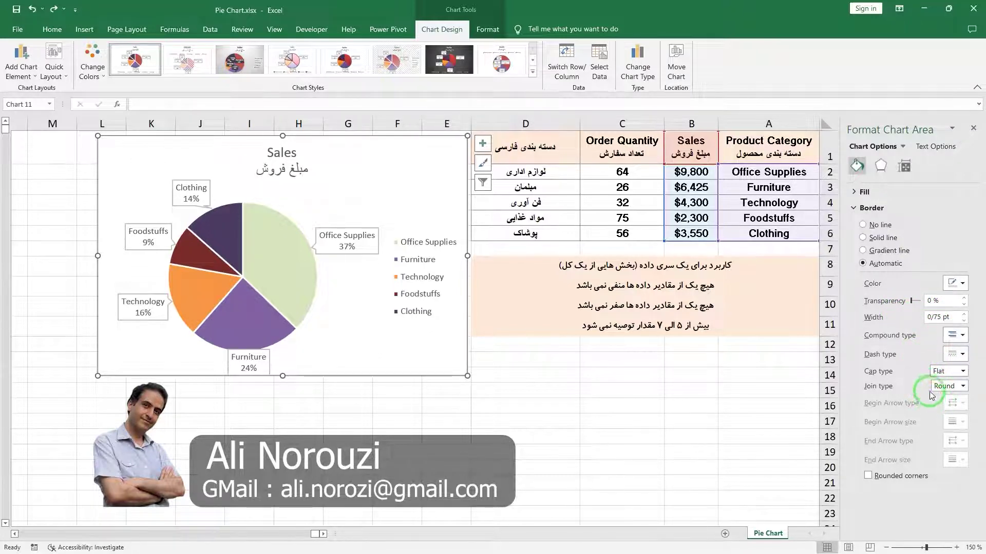
left_click(415, 272)
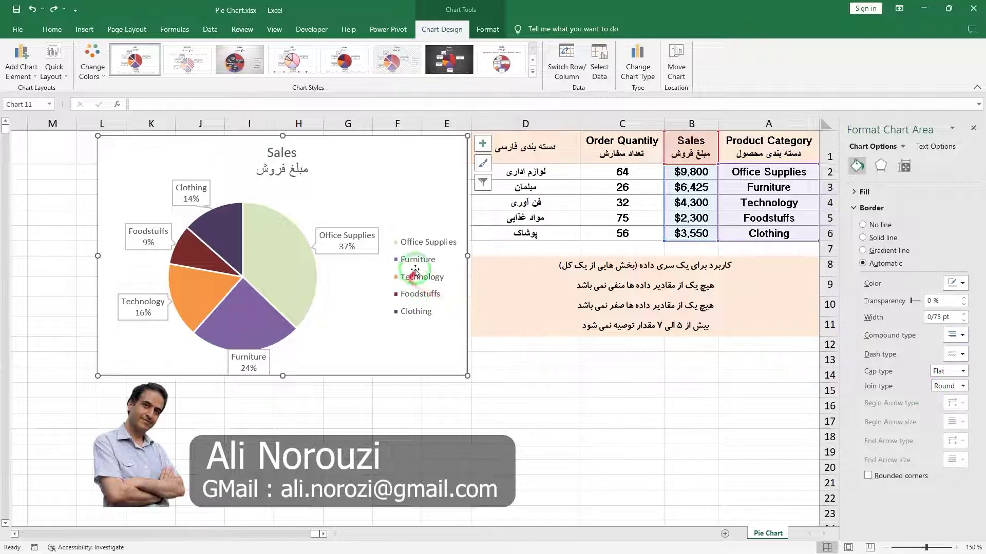
left_click(417, 254)
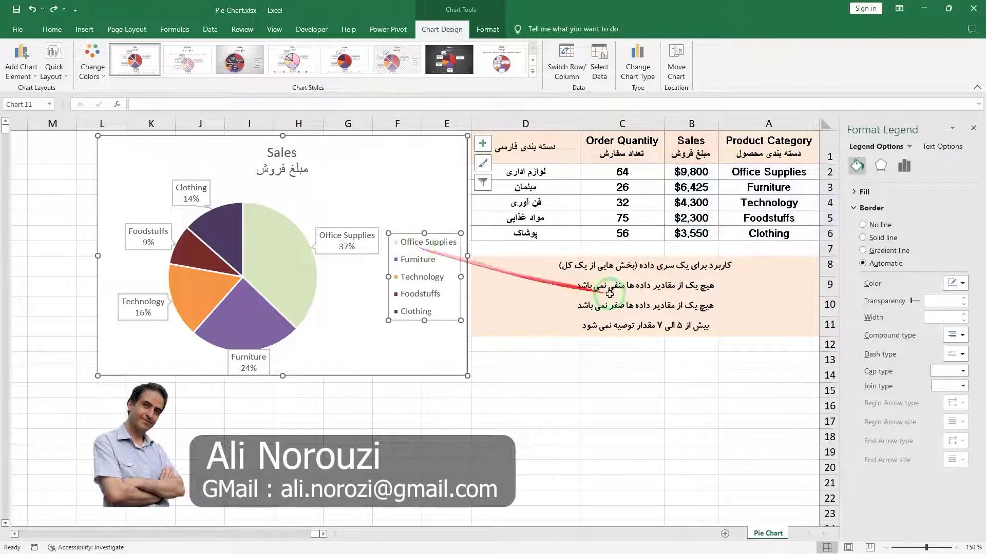
left_click(962, 339)
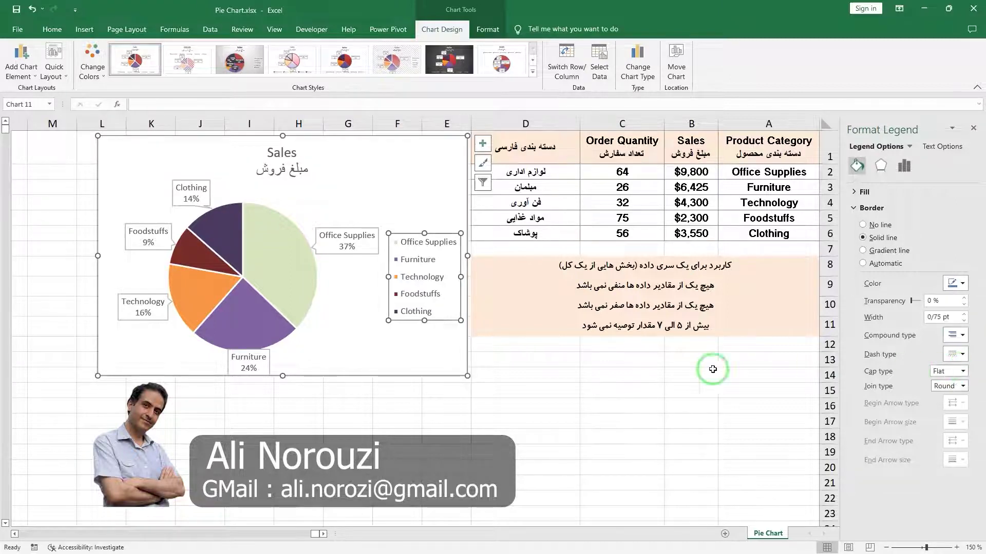
left_click(429, 358)
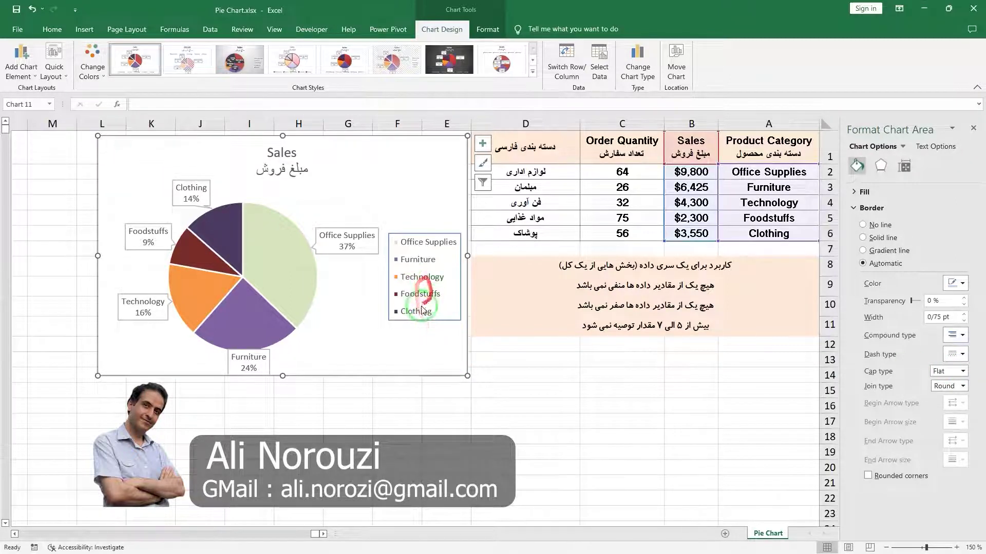
left_click(855, 208)
left_click(881, 167)
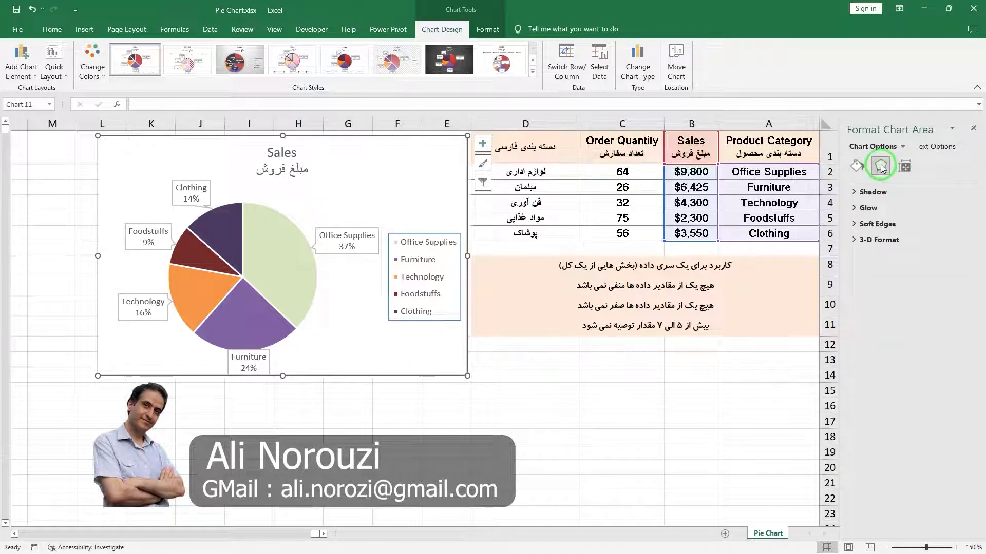
Step: Browse the chart area's shadow presets without applying one
left_click(872, 192)
left_click(960, 210)
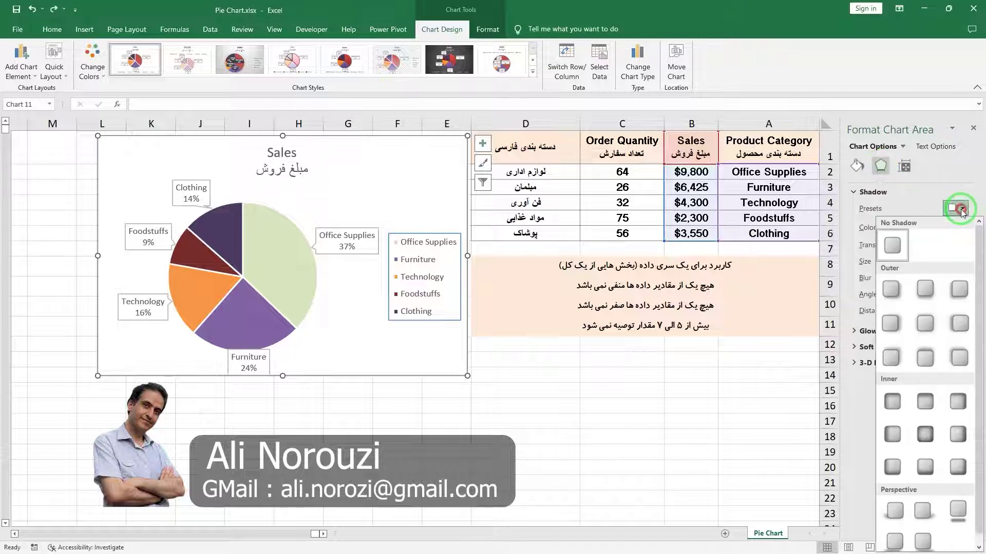
left_click(961, 209)
left_click_drag(883, 340, 872, 241)
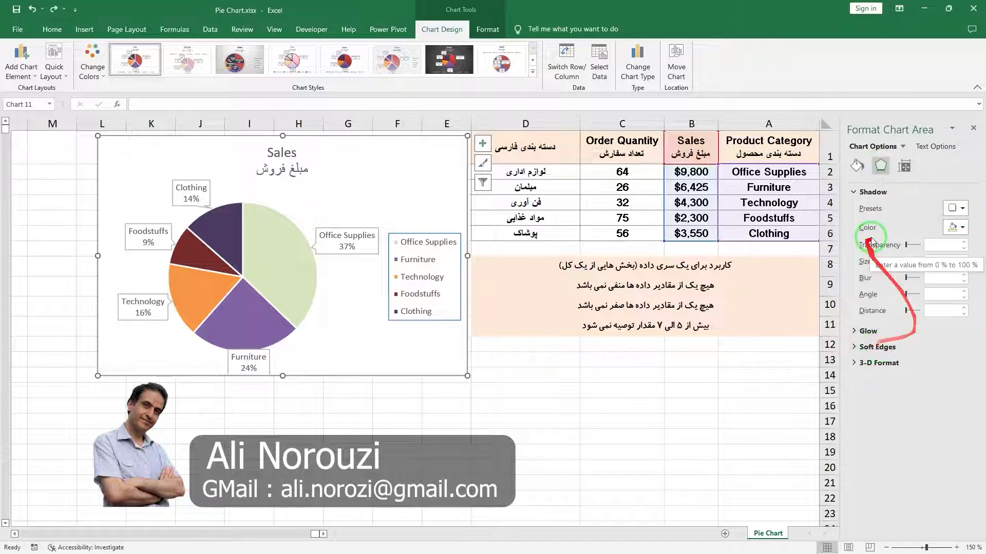
Step: Lock the aspect ratio and shrink the chart from its corner to 7.61 by 11.74 cm
left_click(904, 167)
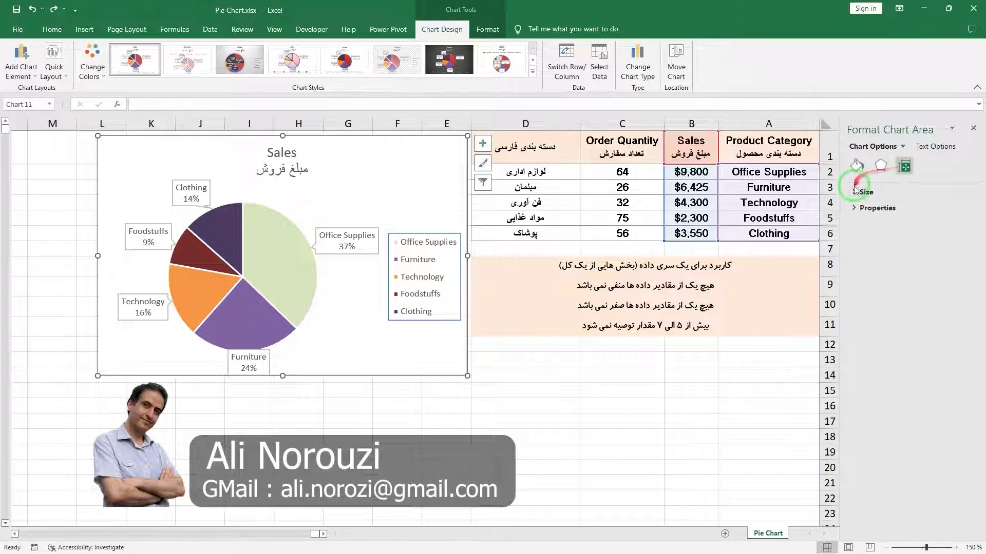
left_click(856, 192)
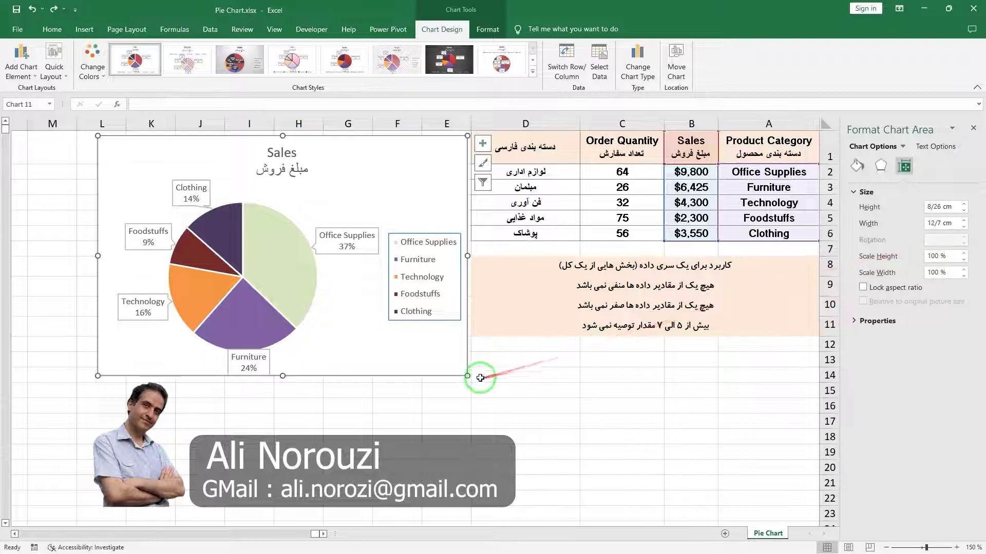
left_click_drag(466, 375, 462, 372)
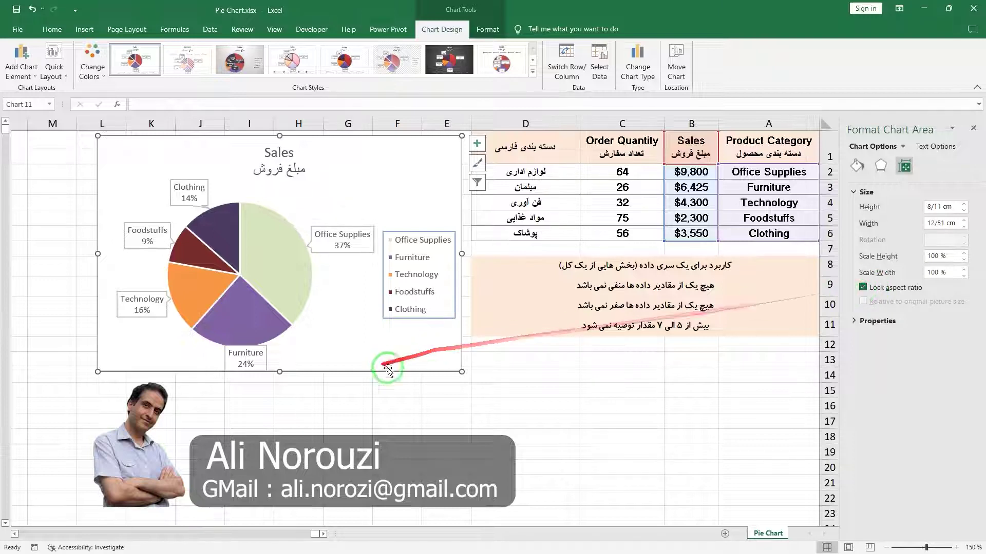
left_click_drag(462, 371, 439, 357)
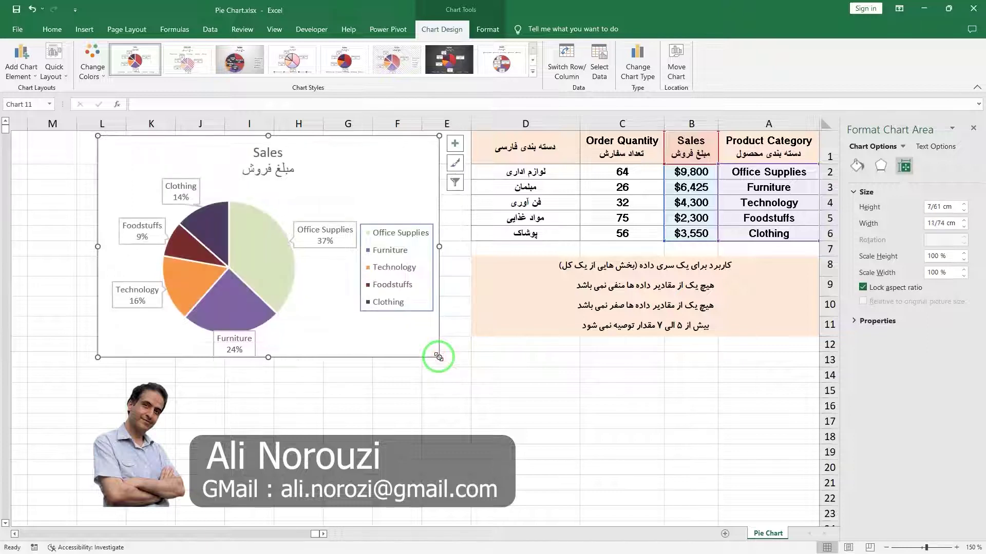
left_click(854, 321)
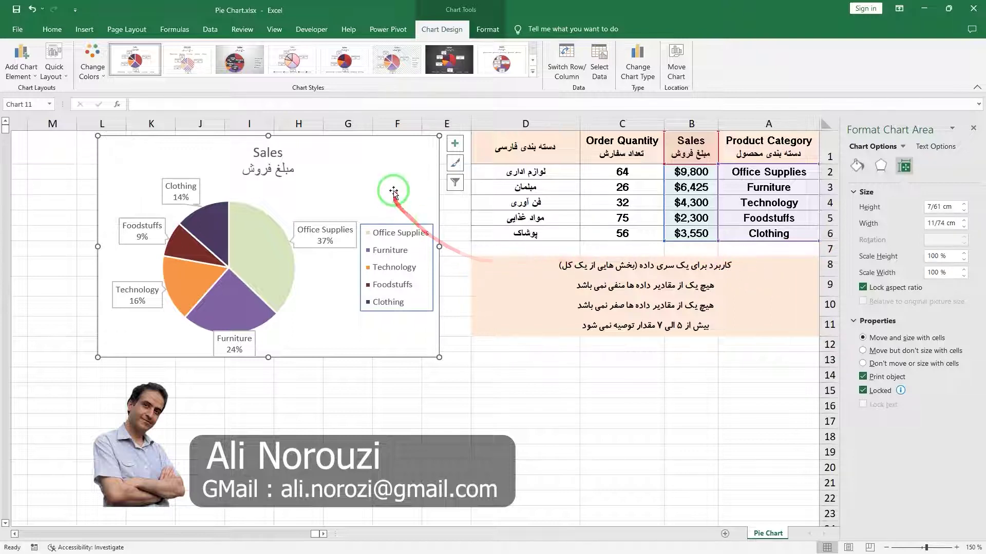
right_click(827, 220)
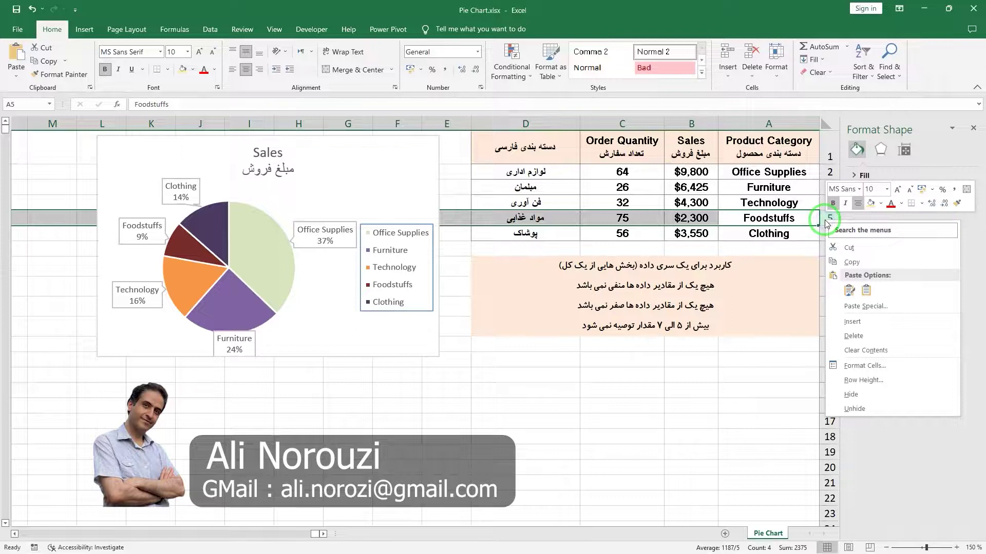
left_click(853, 322)
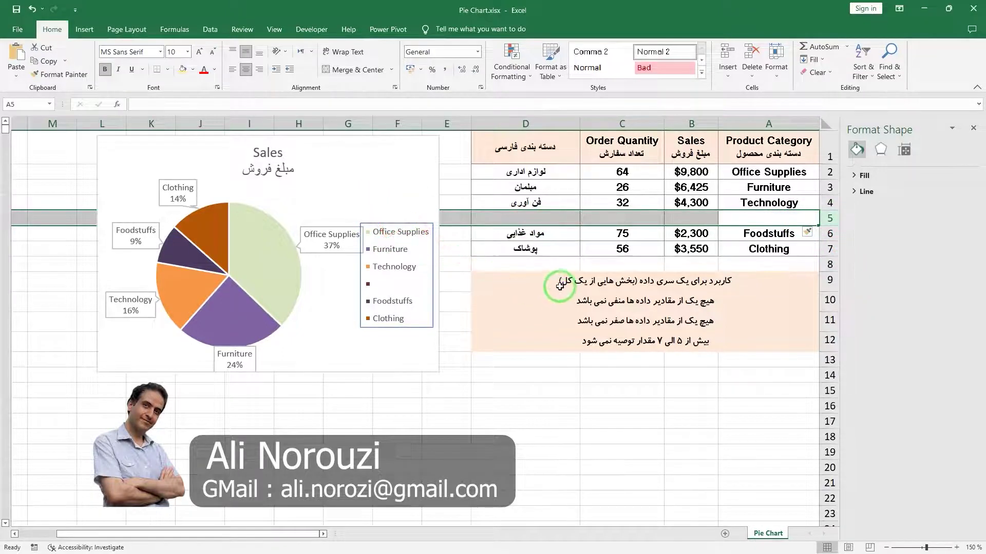
key("ctrl+minus")
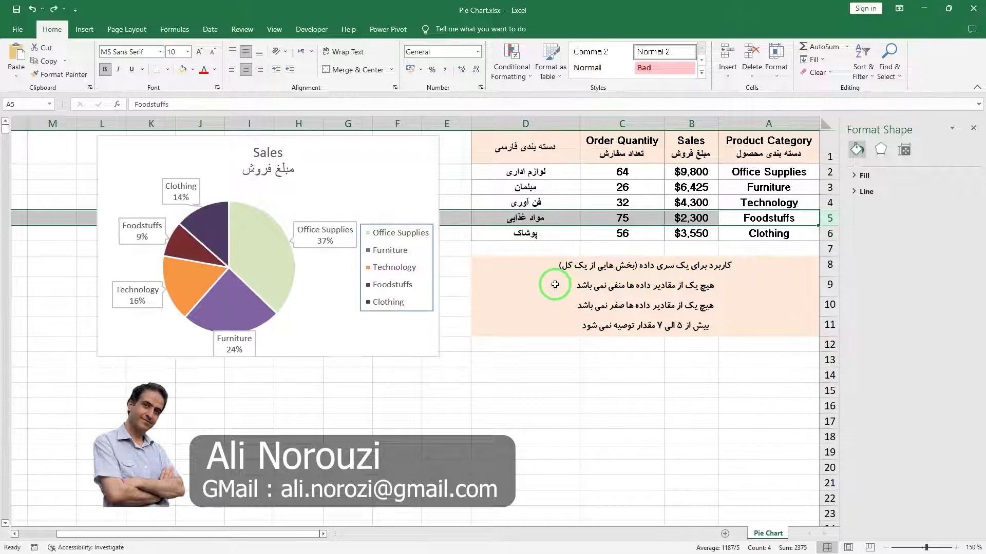
left_click(406, 193)
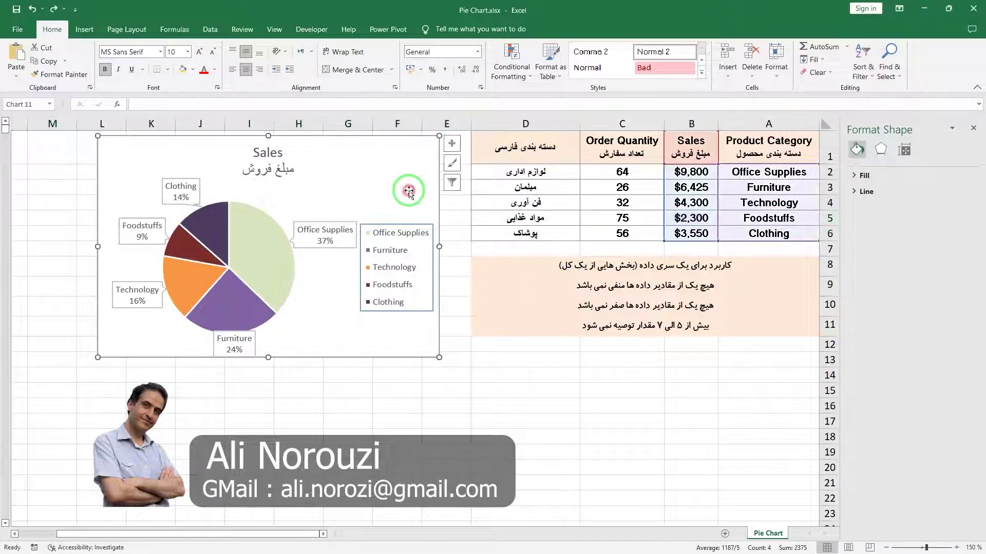
left_click(906, 167)
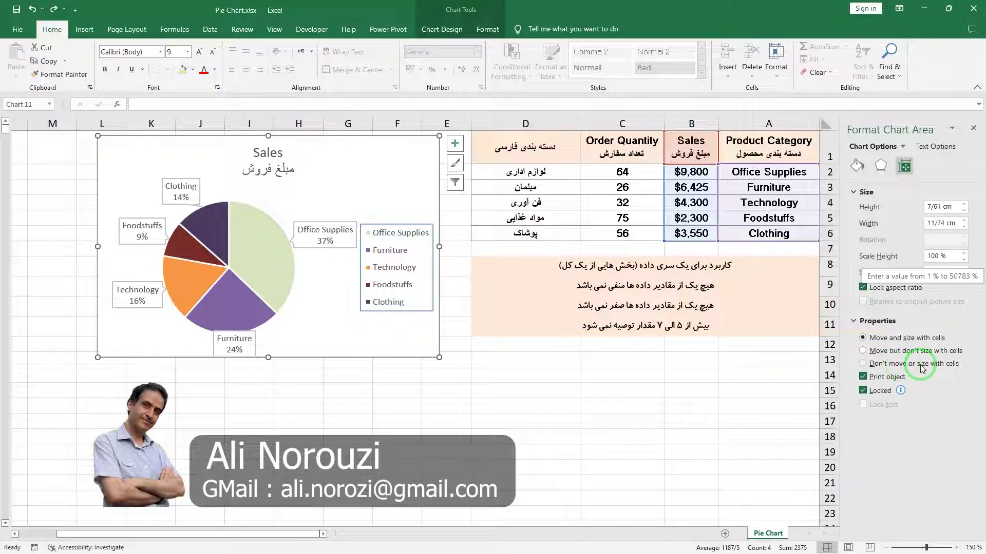
Step: Set the chart to Don't move or size with cells and test it by resizing row 4
left_click(871, 364)
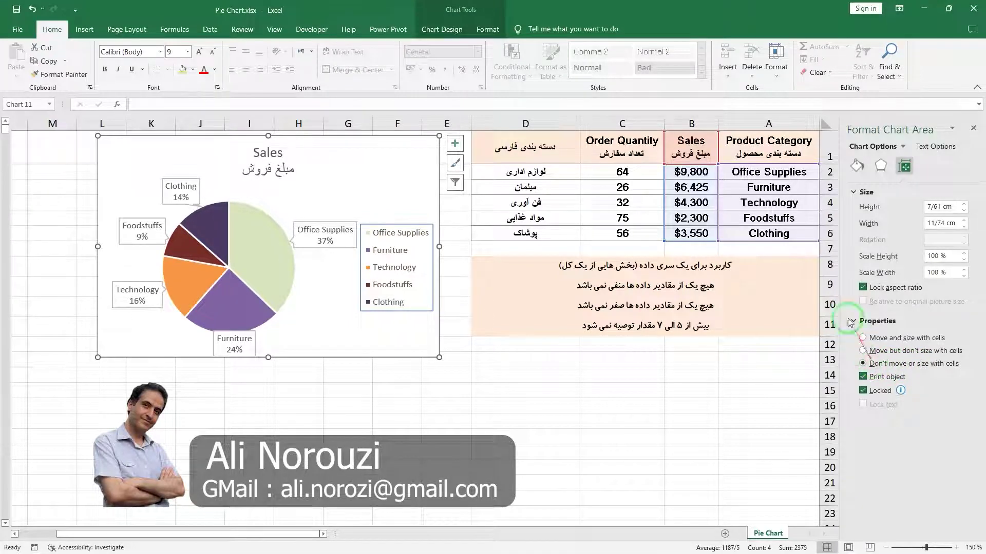
mouse_move(825, 210)
left_mouse_down()
mouse_move(824, 237)
mouse_move(828, 211)
left_mouse_up()
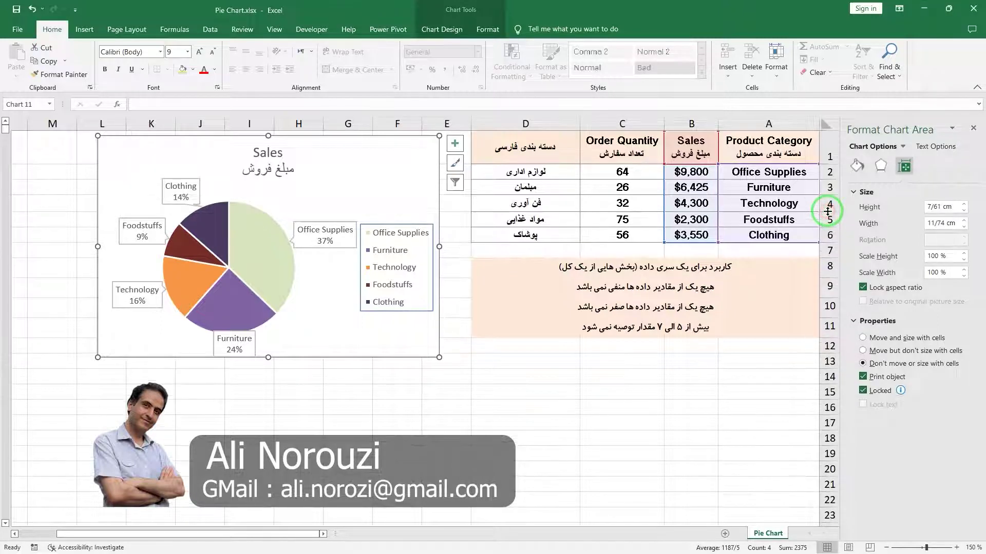
left_click(902, 192)
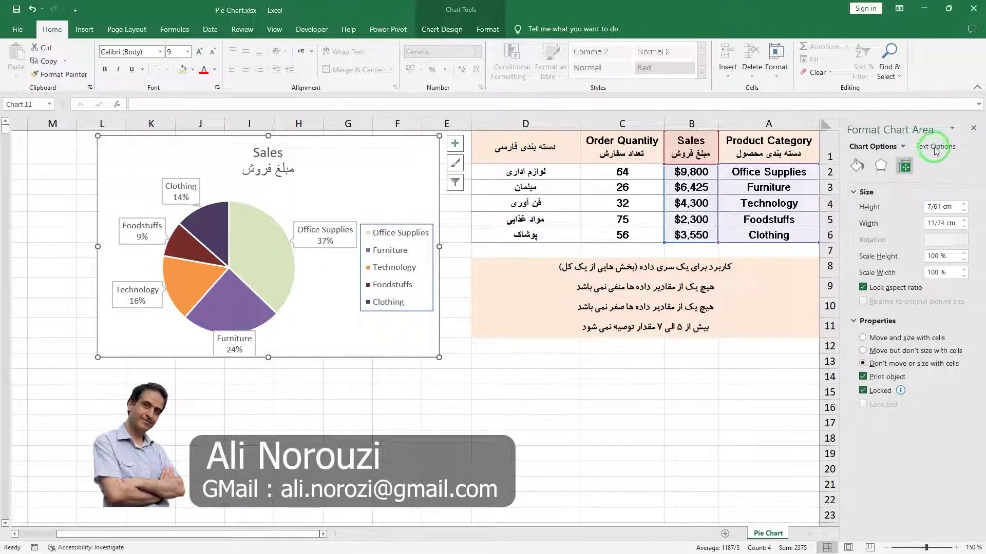
Step: Browse the chart's text fill and outline options, then close the formatting pane
left_click(939, 149)
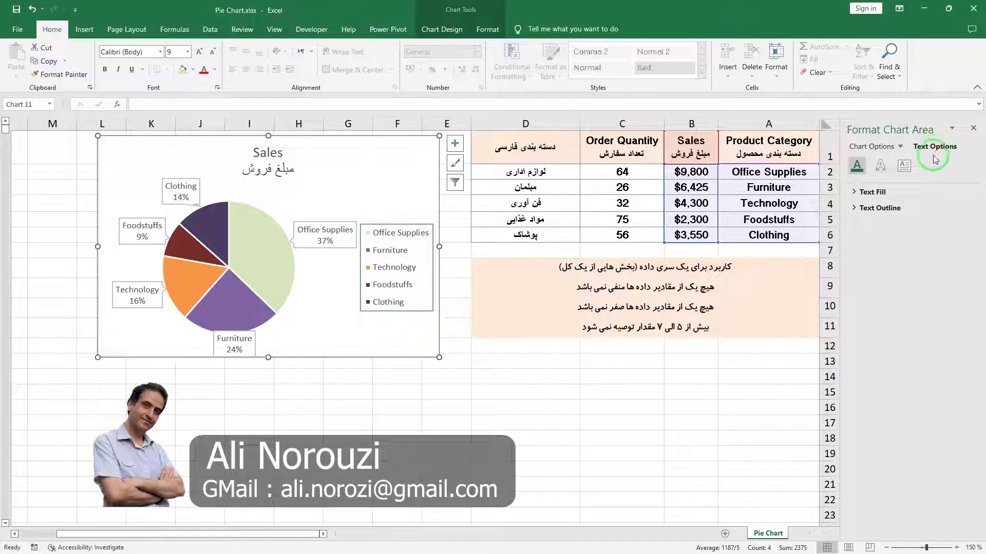
left_click(859, 195)
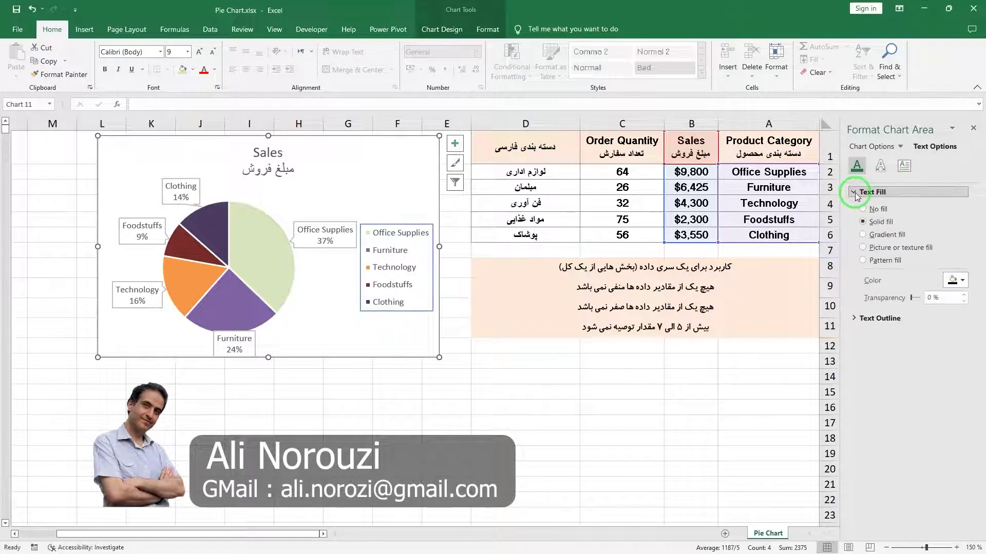
left_click(855, 319)
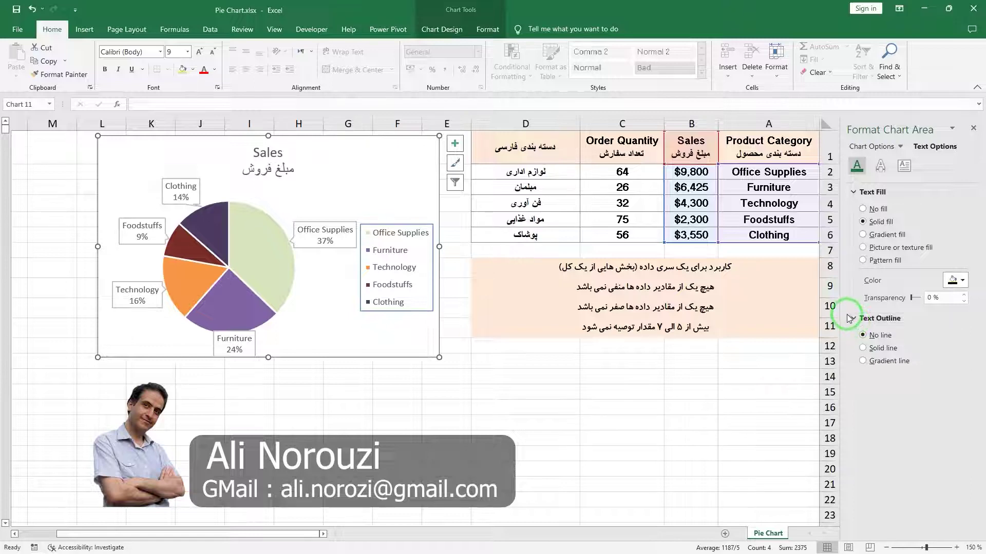
left_click(973, 128)
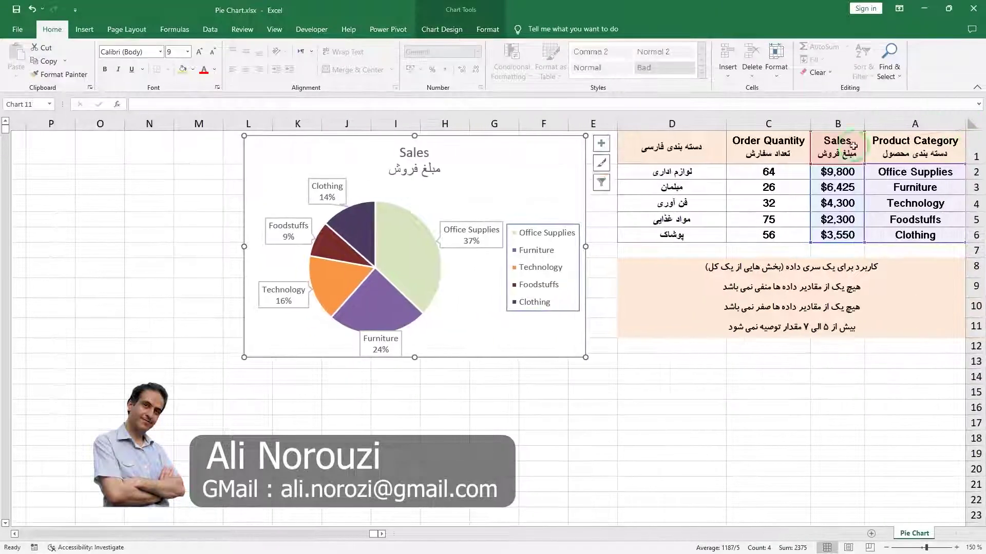
left_click(414, 153)
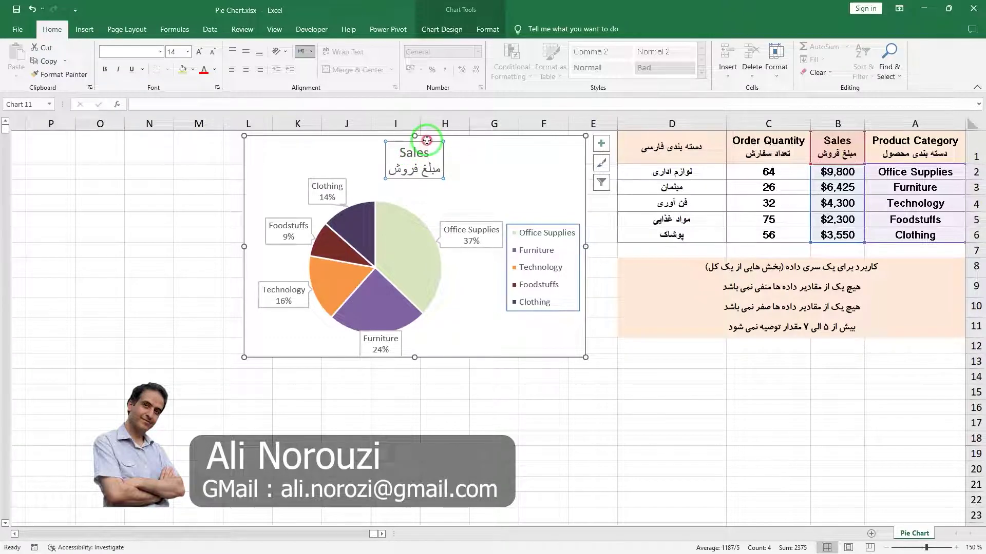
left_click(427, 140)
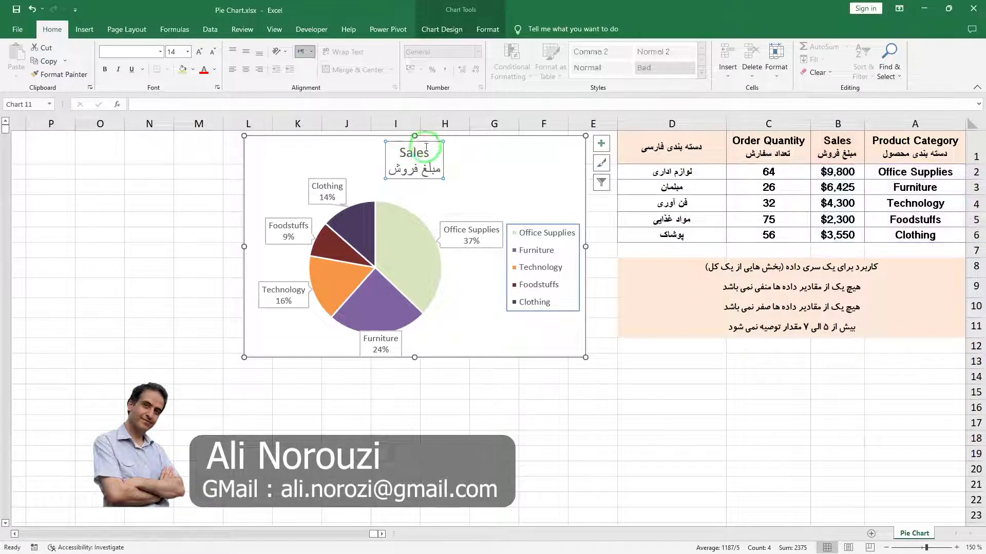
left_click(161, 52)
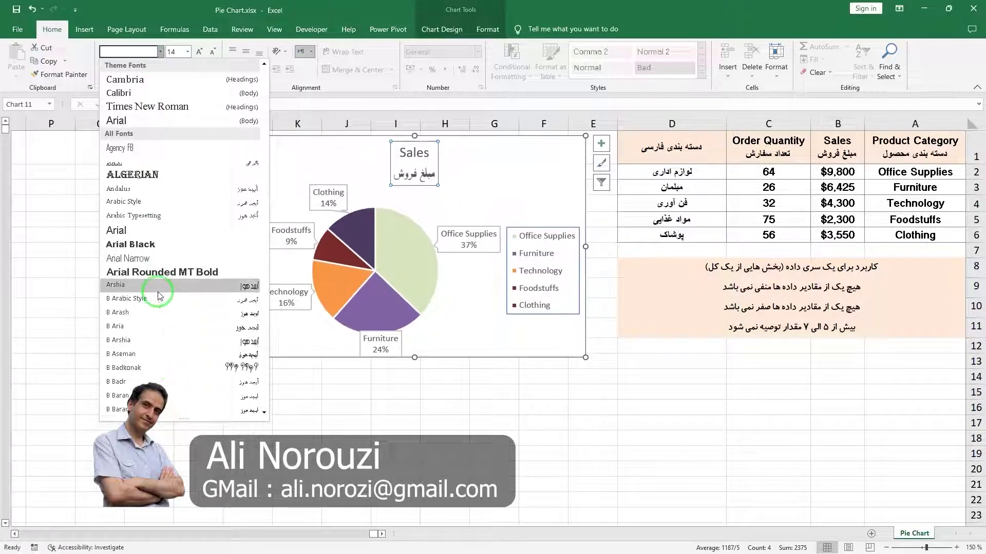
left_click(493, 164)
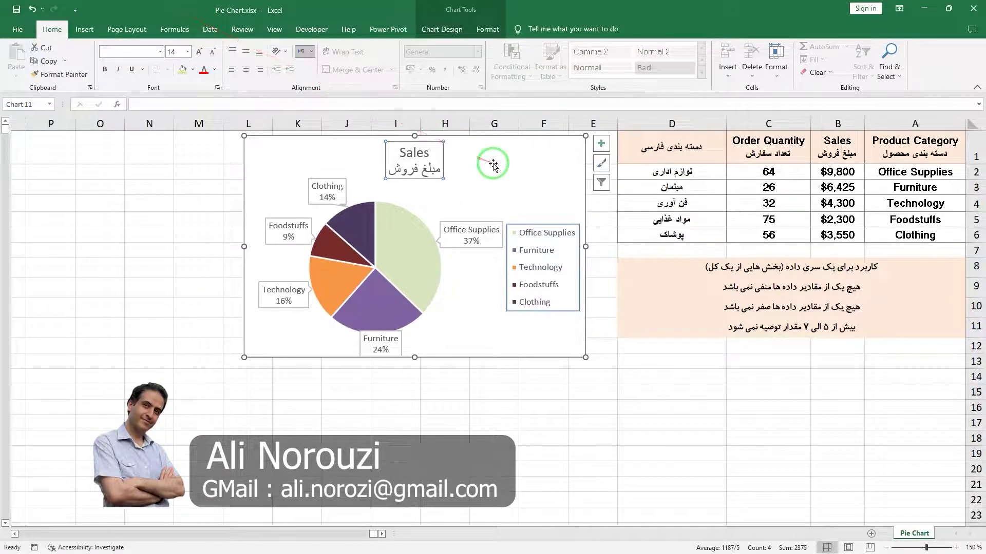